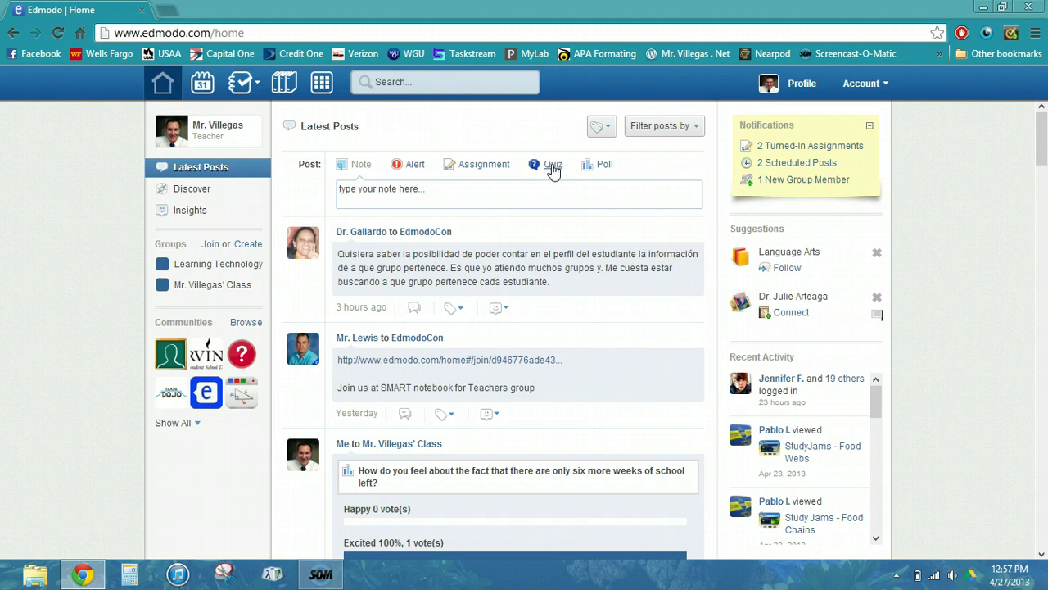
Start a quiz post and look over the list of previously created quizzes
left_click(554, 167)
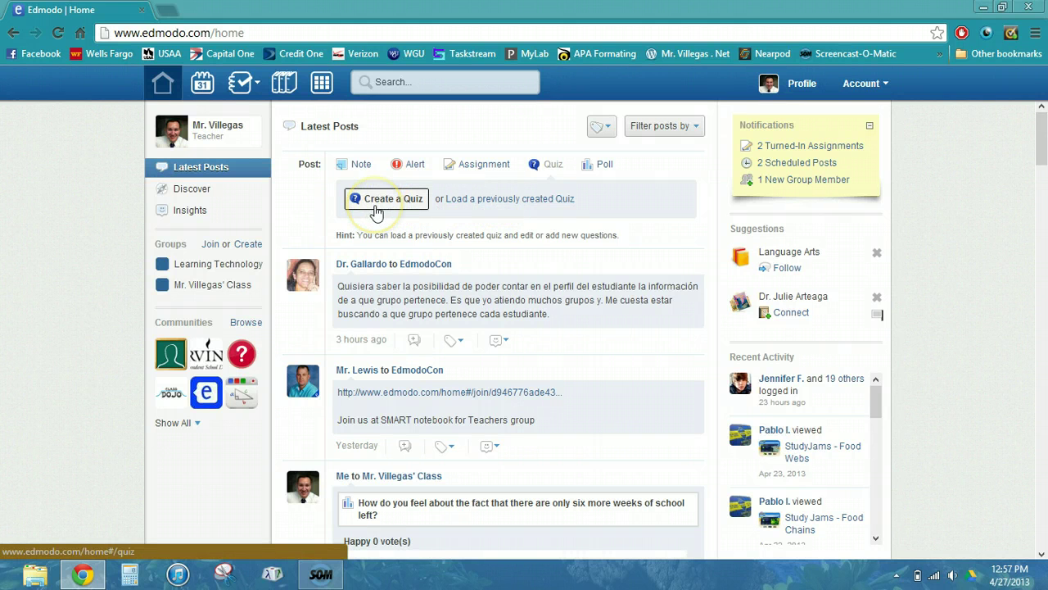
left_click(508, 199)
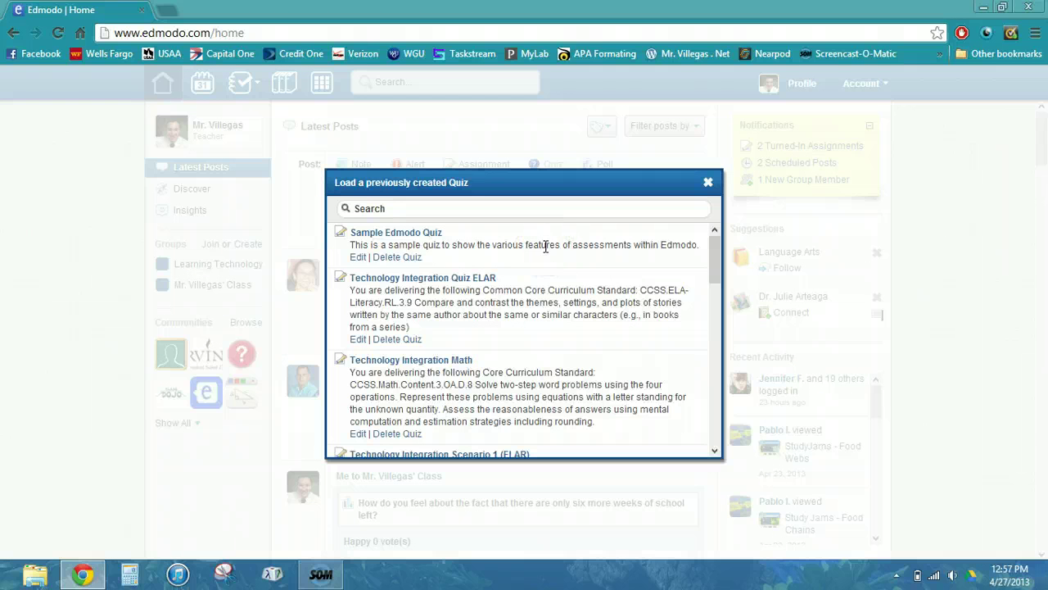
left_click(456, 278)
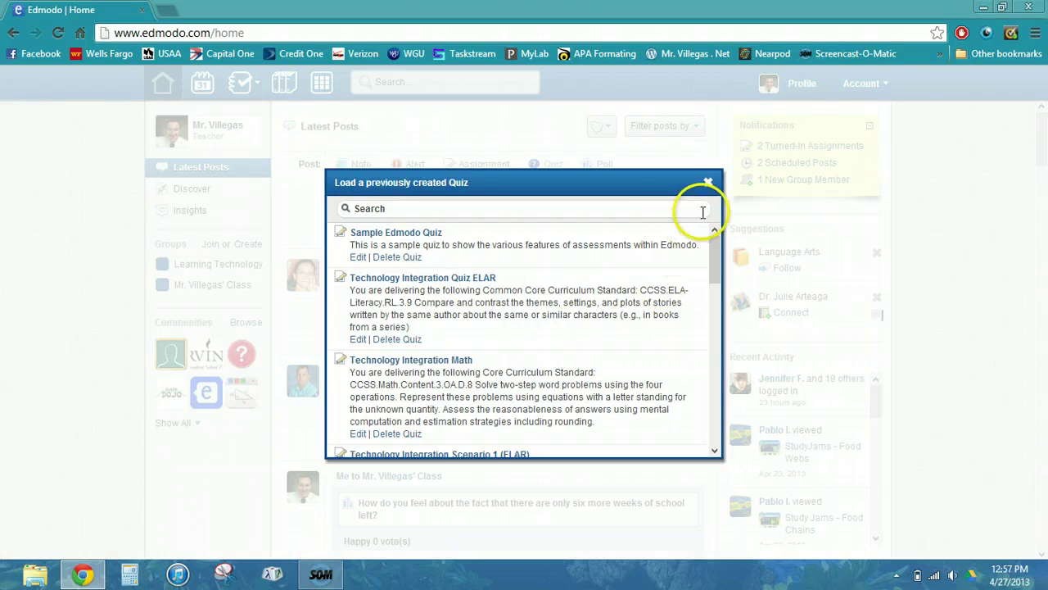
left_click(707, 181)
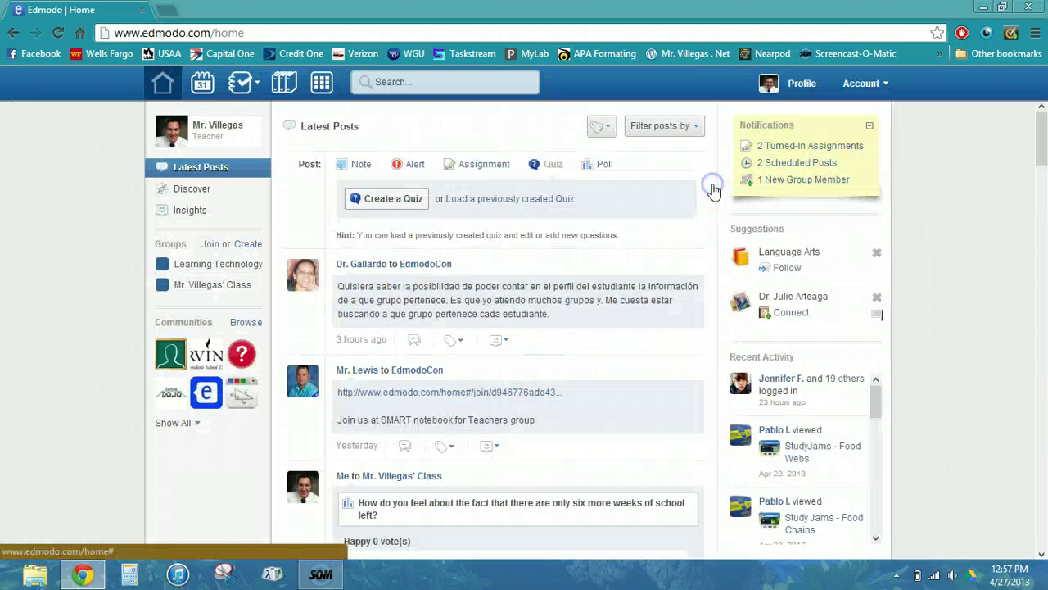
Create a new quiz and title it "Sample Edmodo Quiz"
left_click(387, 201)
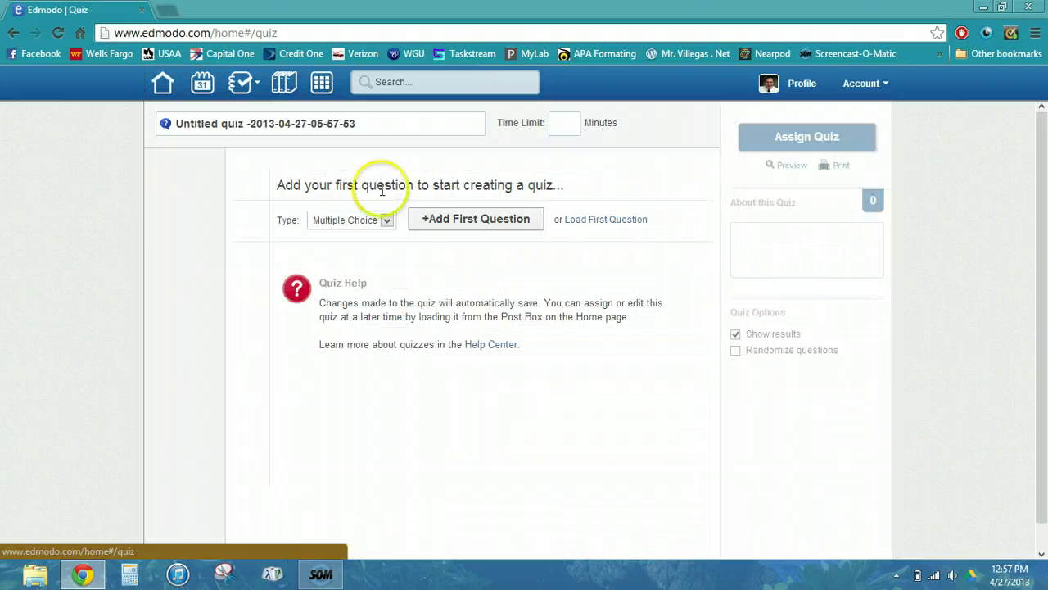
left_click(379, 125)
left_click(380, 125)
left_click_drag(380, 125, 133, 122)
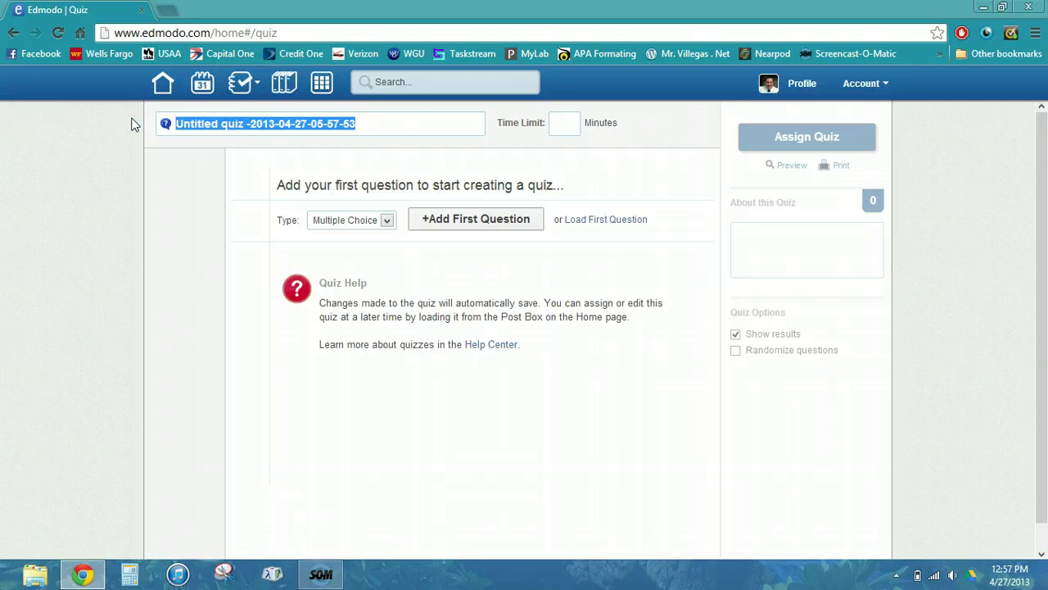
type("f")
key("BackSpace")
type("Sam")
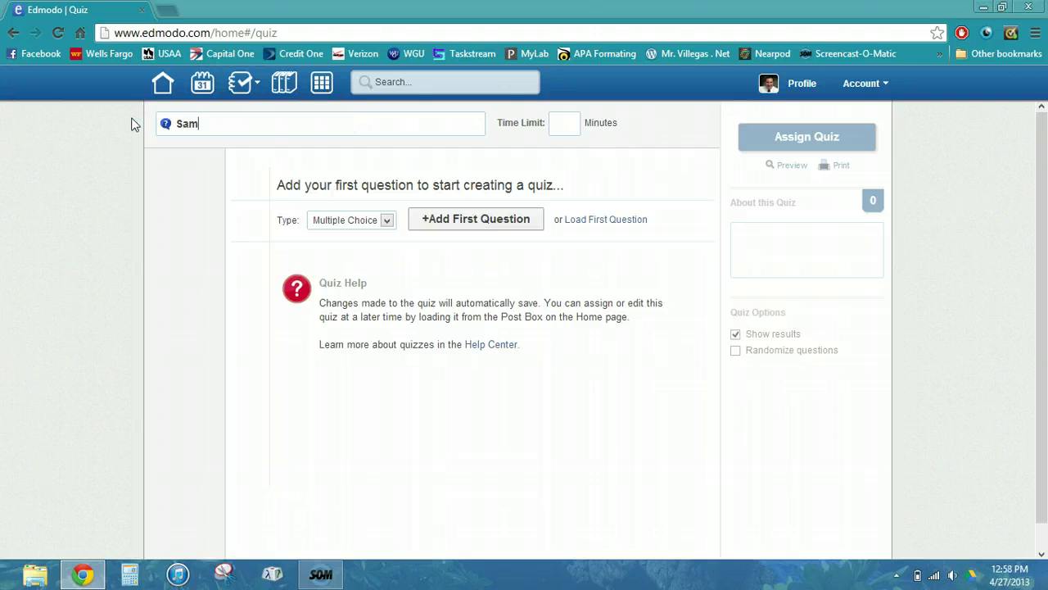
type("ple Edmodo Quiz")
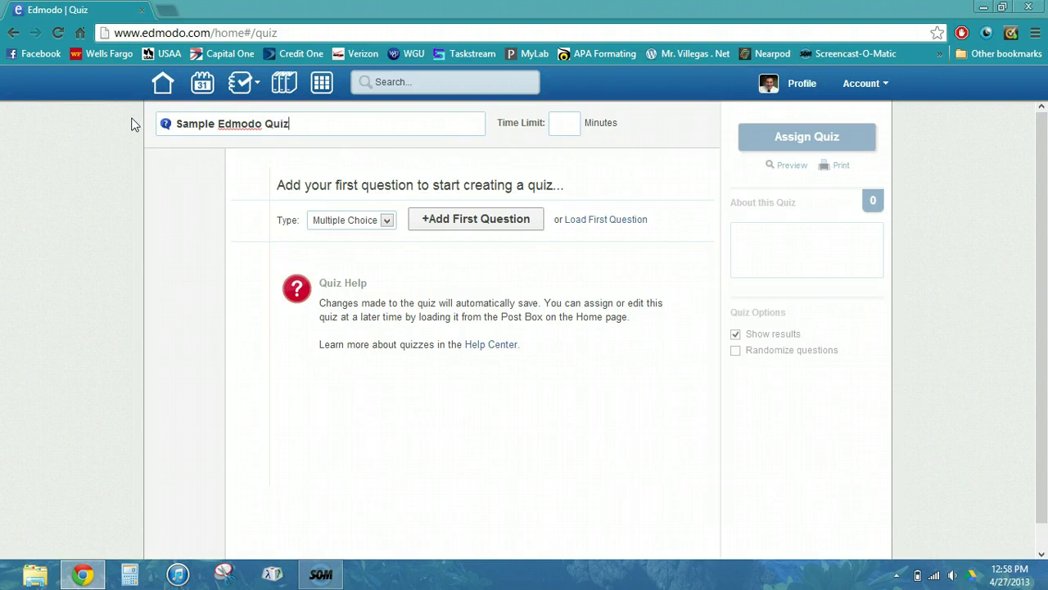
key("Tab")
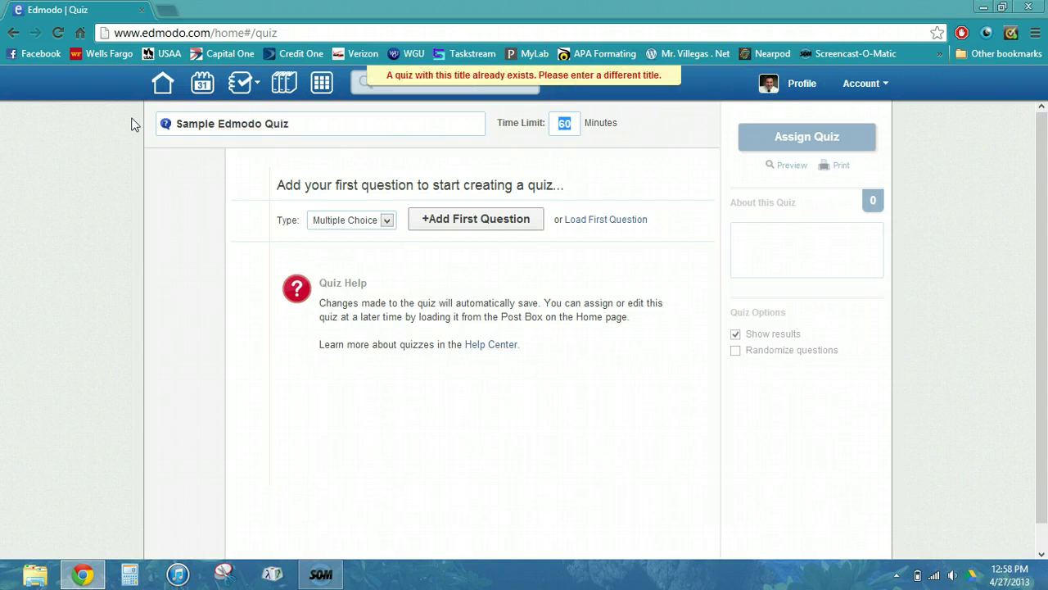
Retitle the quiz "An Edmodo Quiz Sample" and set its time limit to 30 minutes
key("shift+Tab")
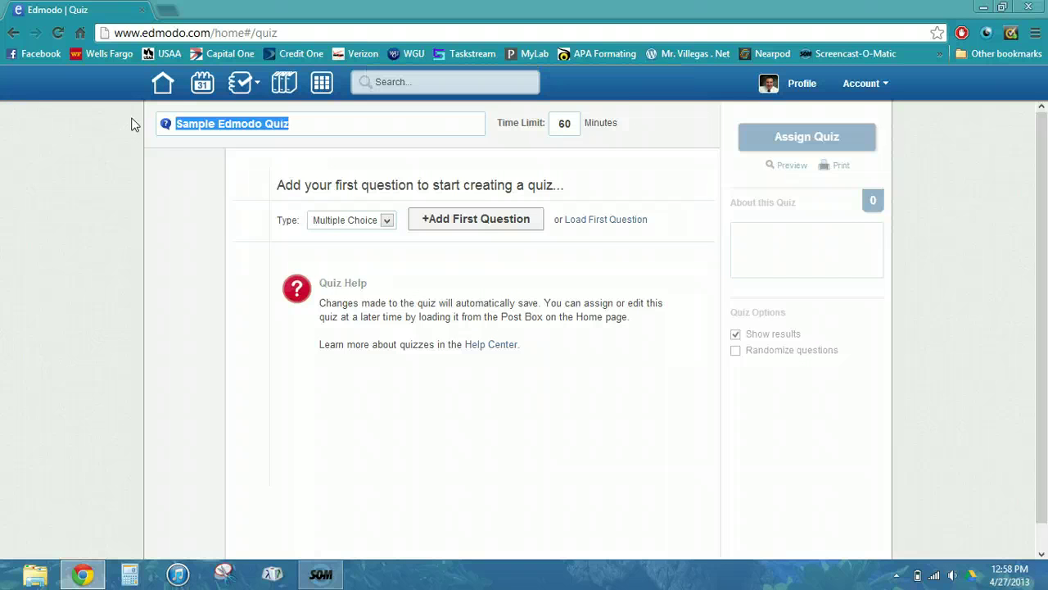
type("An Edmodo Q")
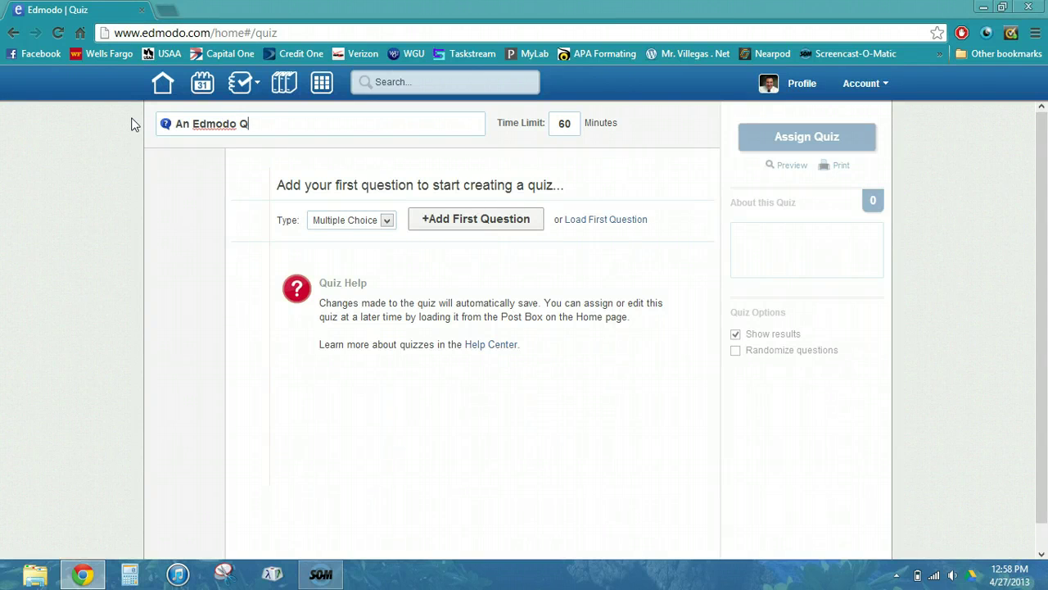
type("uiz Sample")
key("Tab")
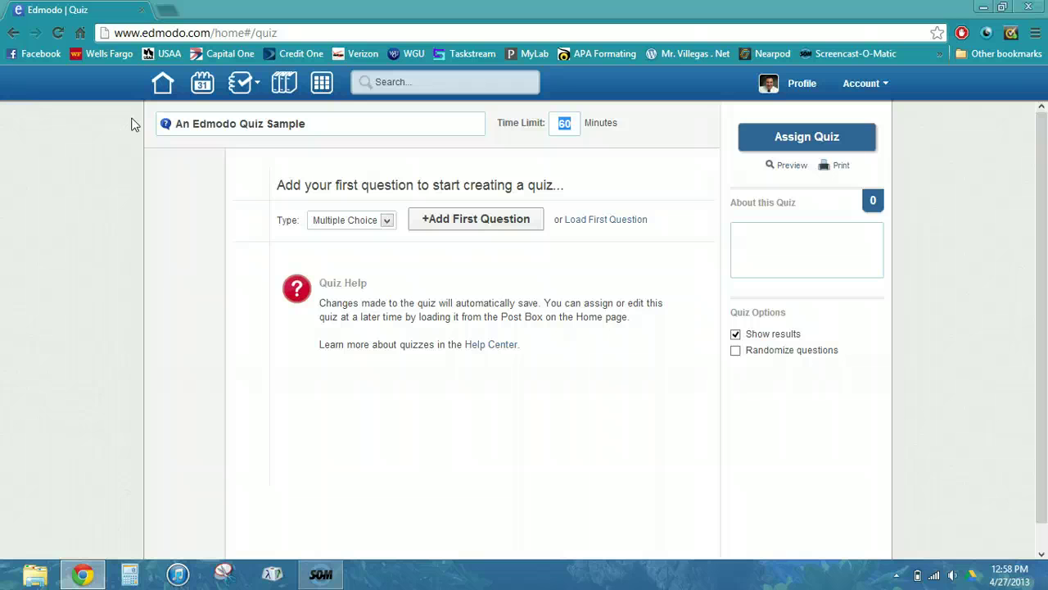
key("BackSpace")
type("30")
Enter the description "This is a sample quiz to highlight the various features for assessment that are available through Edmodo." and turn on question randomizing
left_click(749, 229)
left_click(798, 238)
type("You")
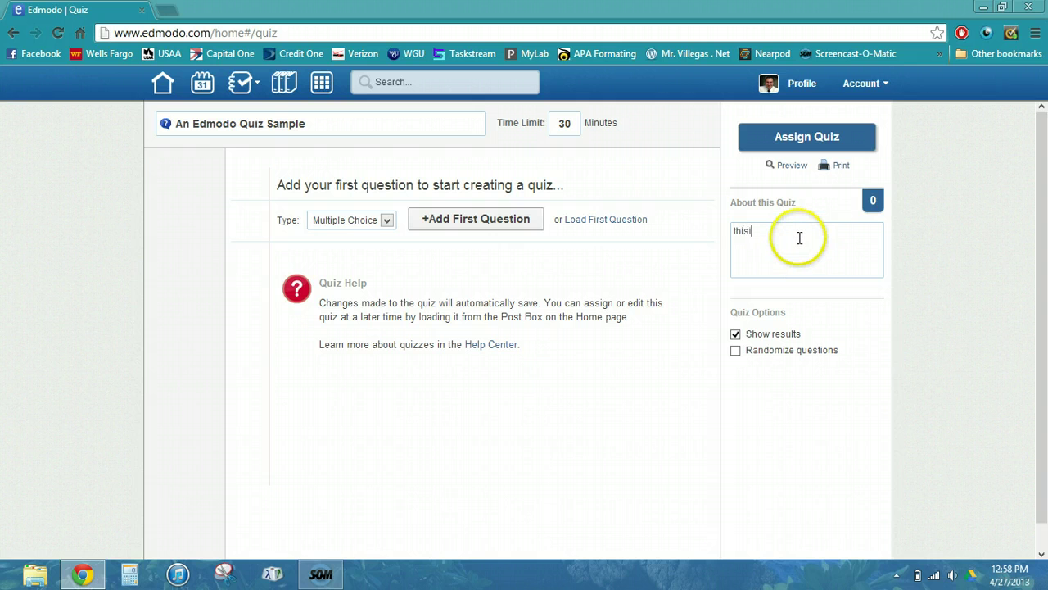
key("BackSpace")
key("BackSpace")
key("BackSpace")
type("This is a s")
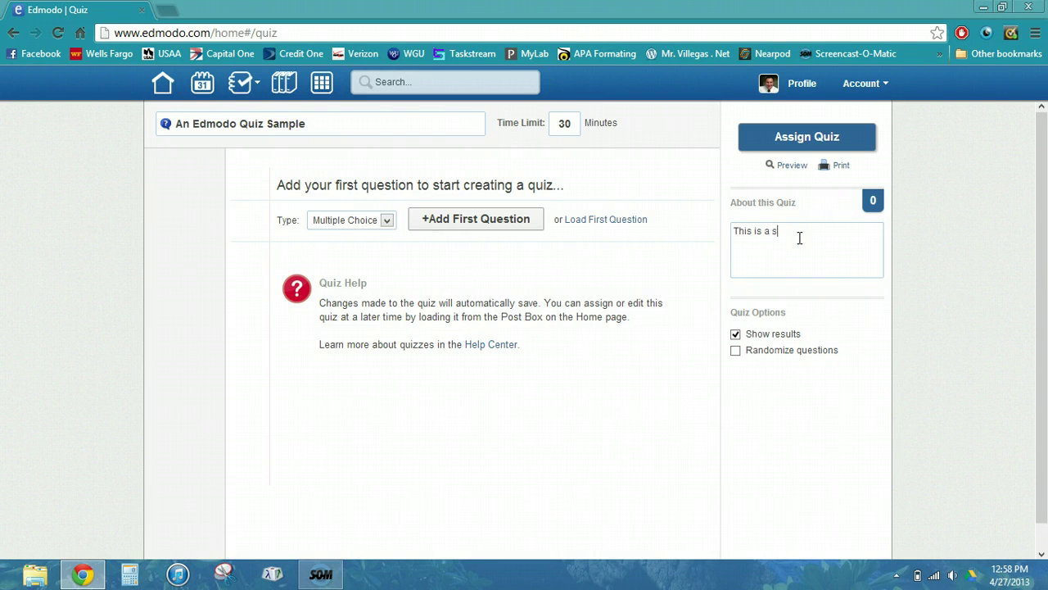
type("ample quiz to highlight the various features for assess")
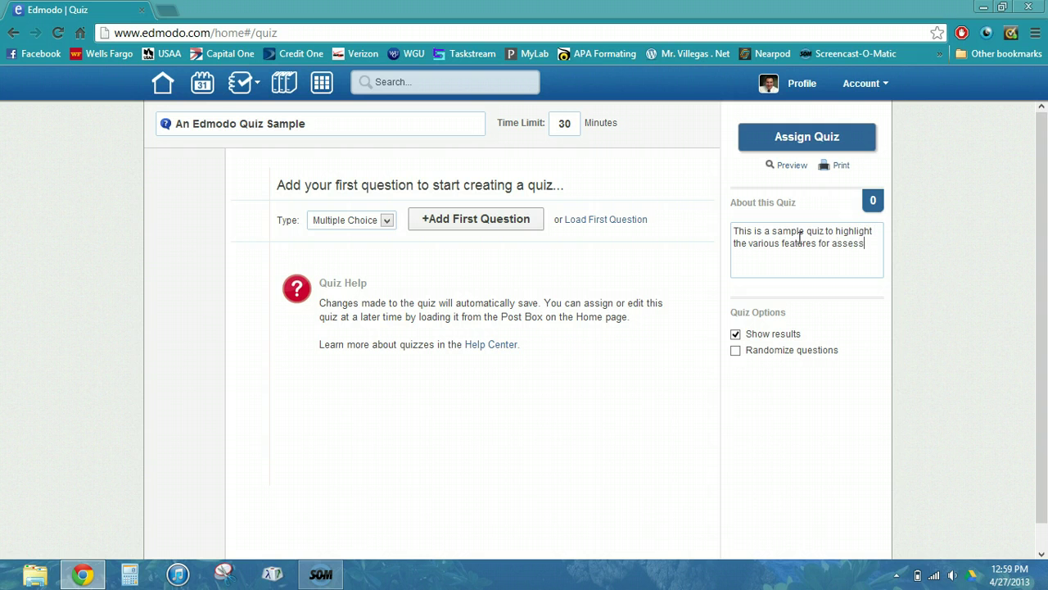
type("ment that are available through E")
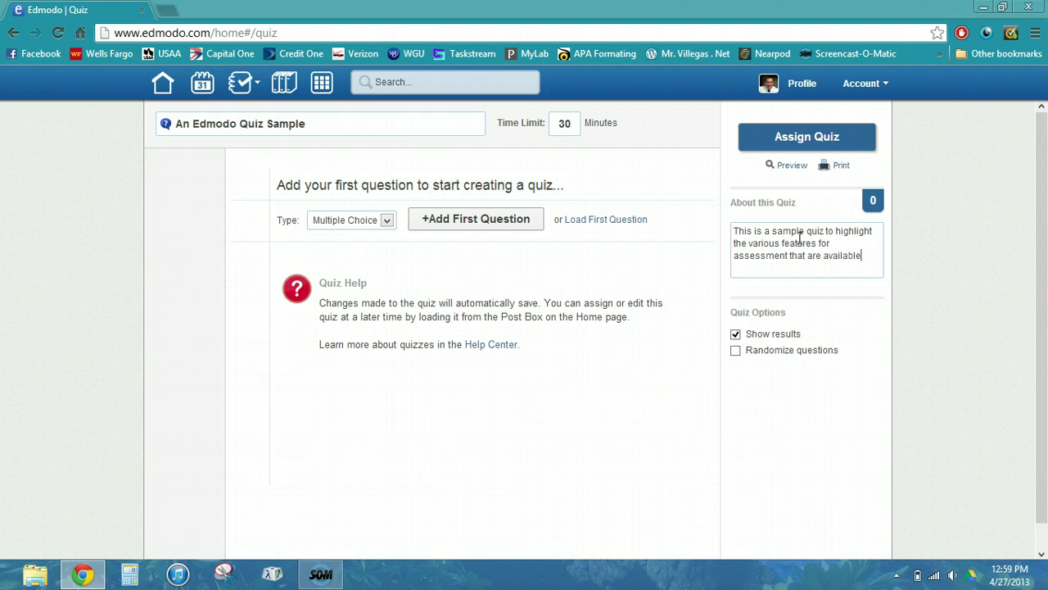
type("dmodo.")
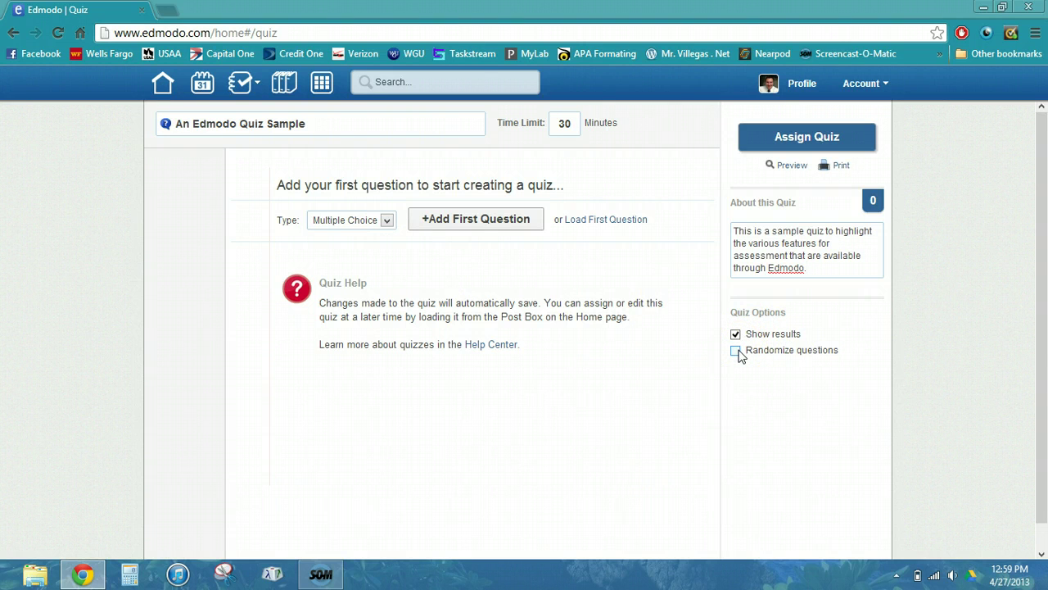
left_click(735, 351)
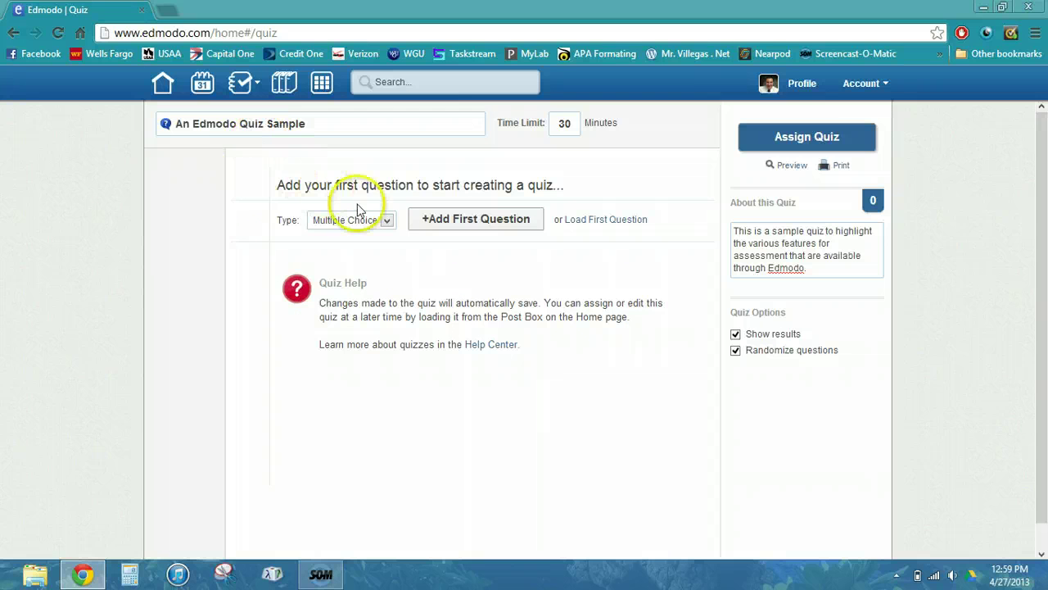
Add a multiple choice first question with the prompt "Who was the first president of the United States?"
left_click(388, 220)
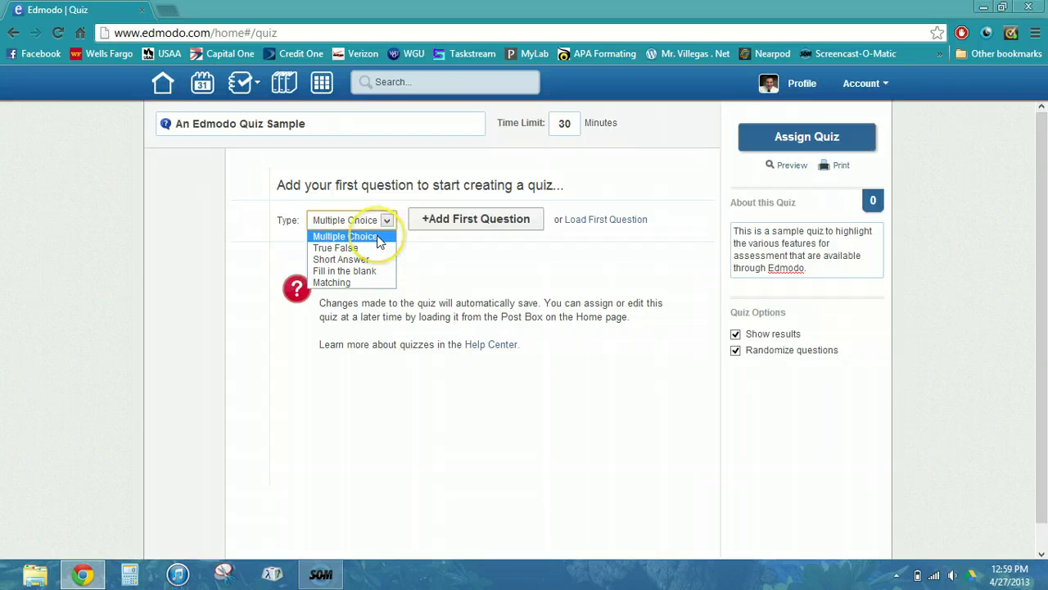
mouse_move(379, 239)
left_mouse_down()
mouse_move(376, 288)
mouse_move(366, 270)
mouse_move(379, 239)
left_mouse_up()
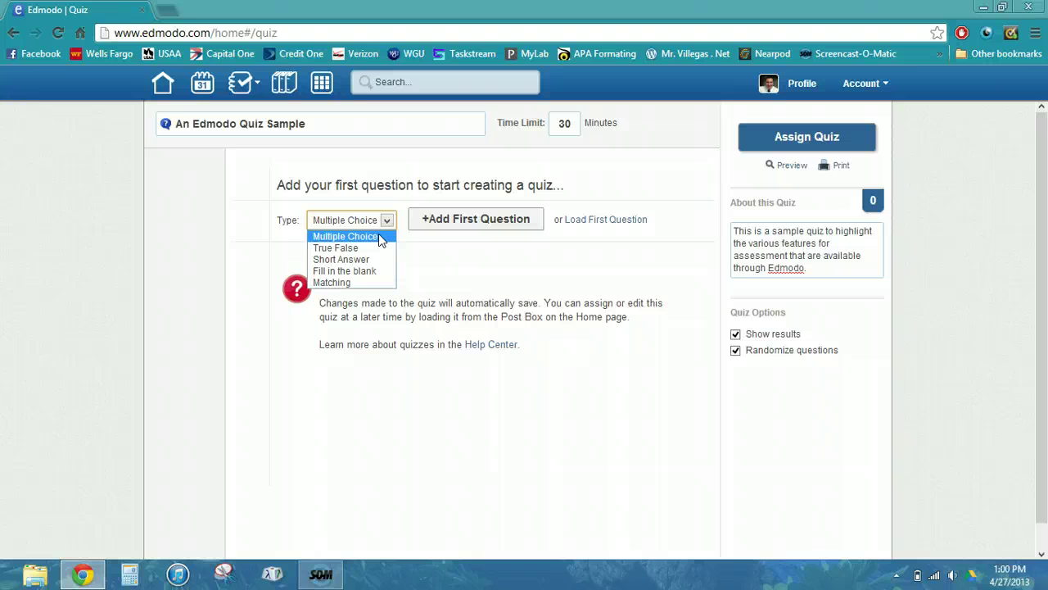
left_click(379, 239)
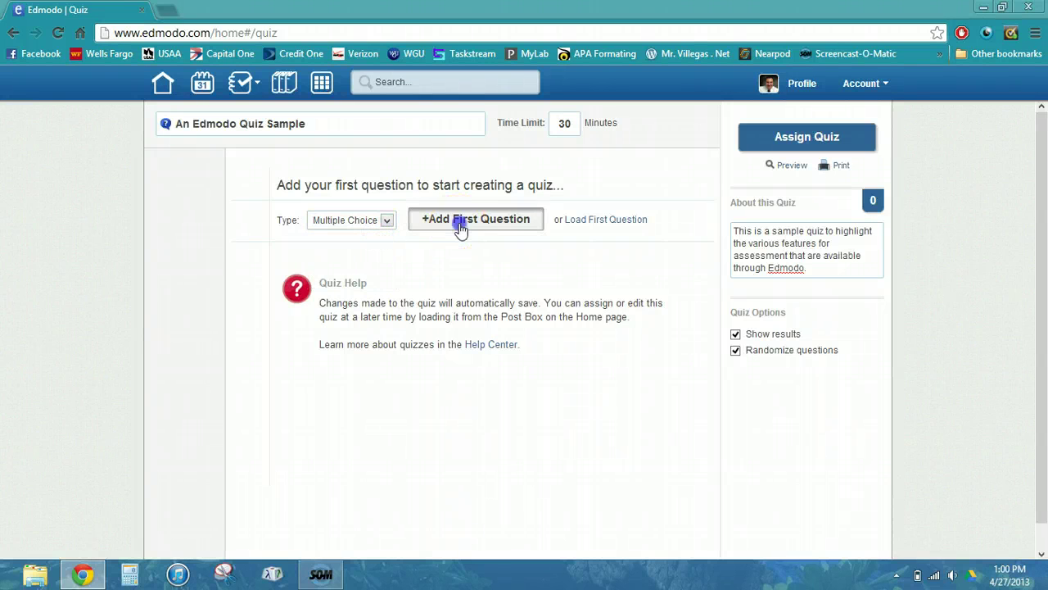
left_click(461, 226)
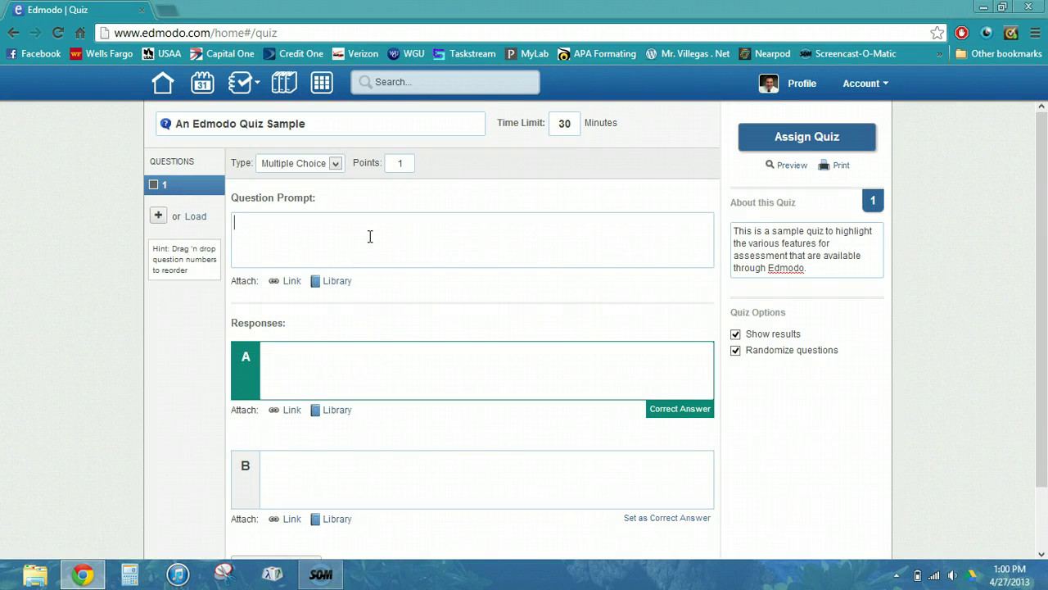
left_click(369, 236)
type("Who was the first president of the ")
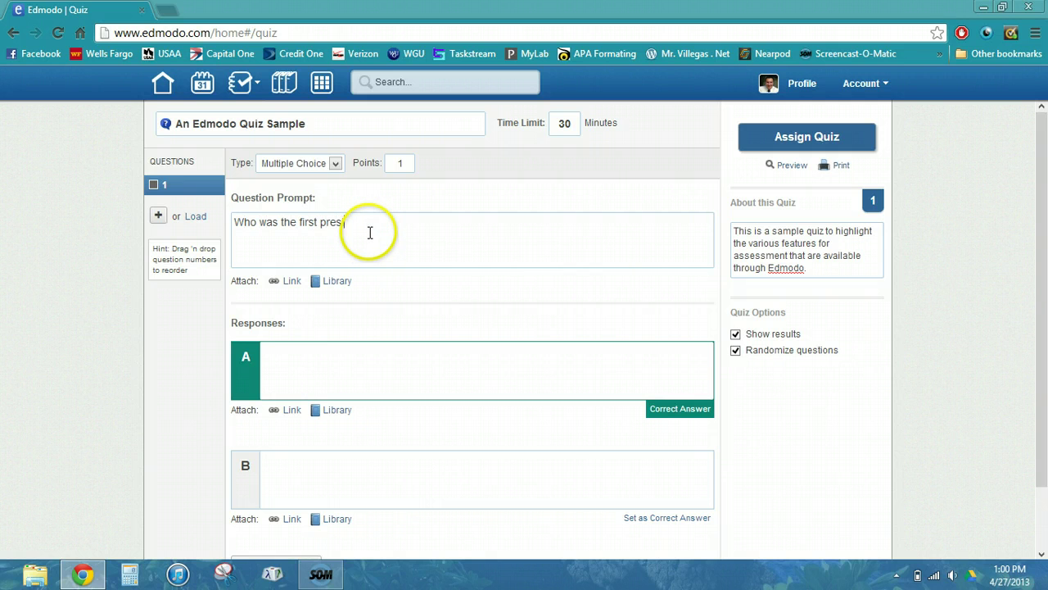
type("United States?")
key("Tab")
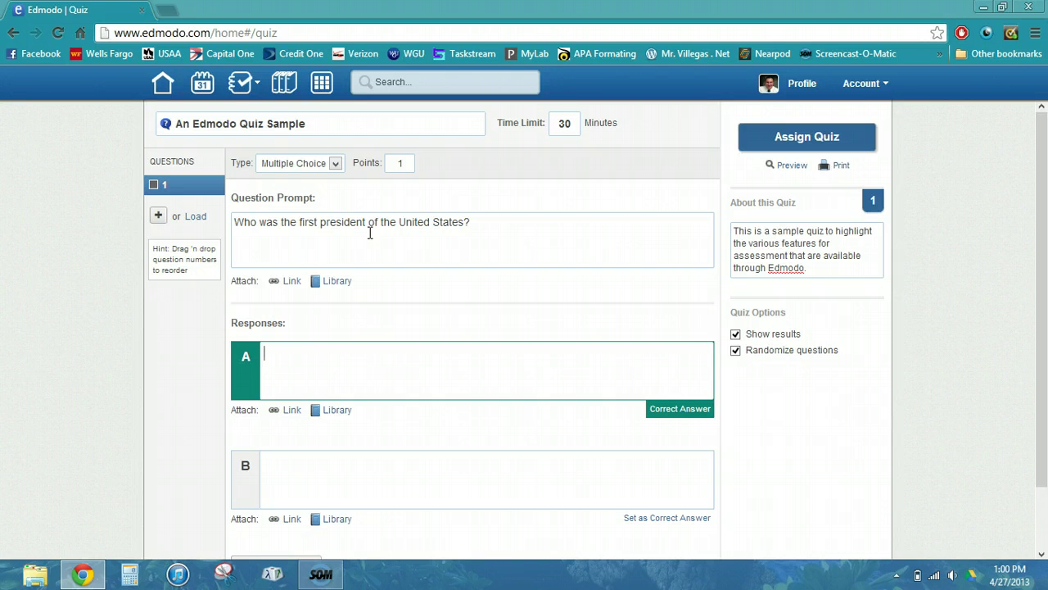
Enter "Abraham Lincoln" as response A and "George Washington Carver" as response B
type("Abraham Lincoln")
key("Tab")
type("GEorge")
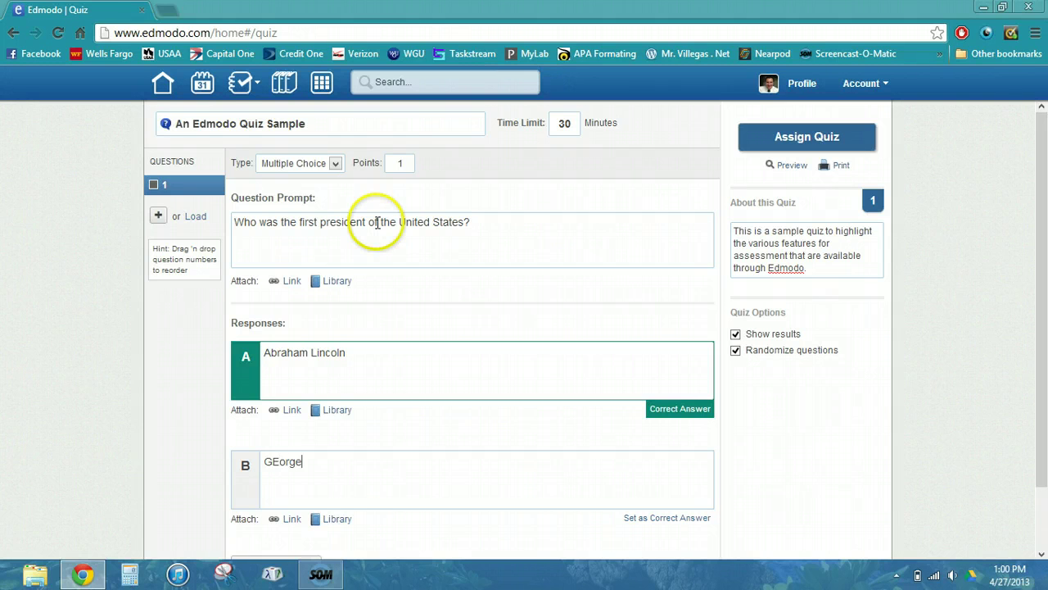
key("BackSpace")
key("BackSpace")
key("BackSpace")
key("BackSpace")
key("BackSpace")
type("orge")
key("BackSpace")
key("BackSpace")
key("BackSpace")
key("BackSpace")
type("eorge Washington")
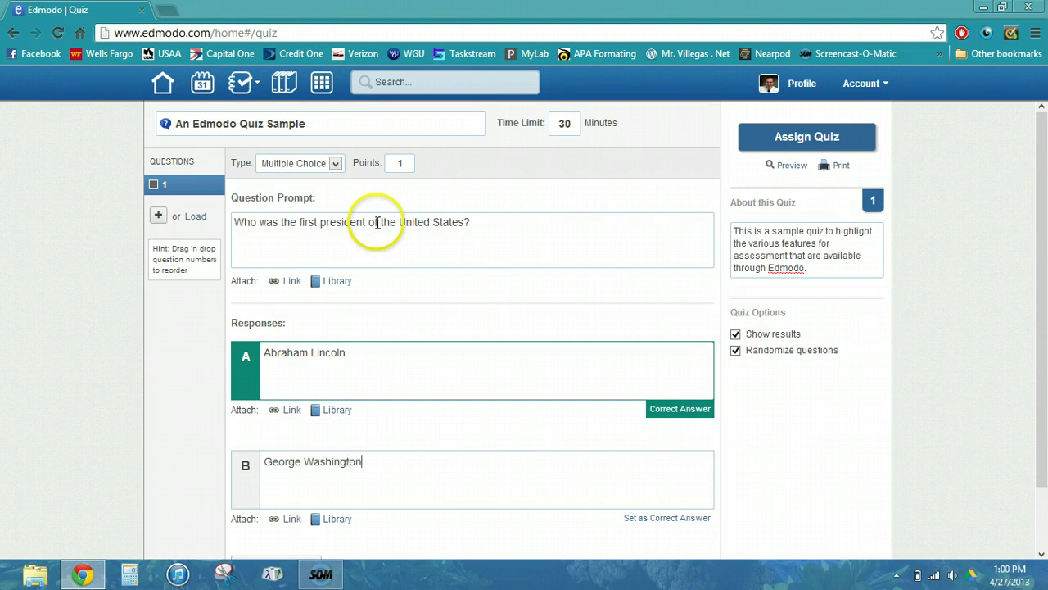
type(" Carver")
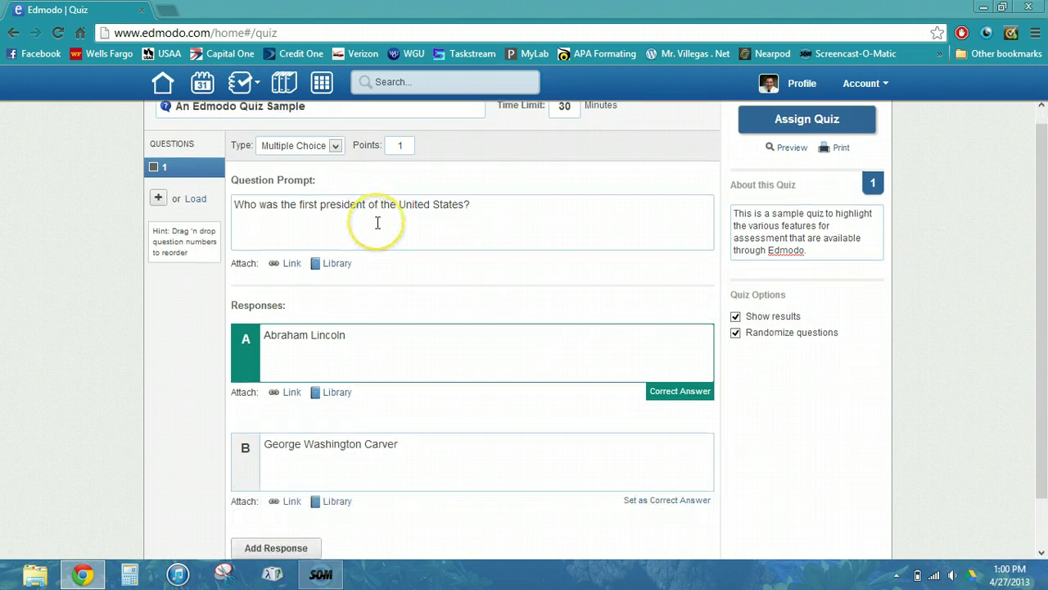
Add response C with the text "John F. Kennedy"
left_click(296, 547)
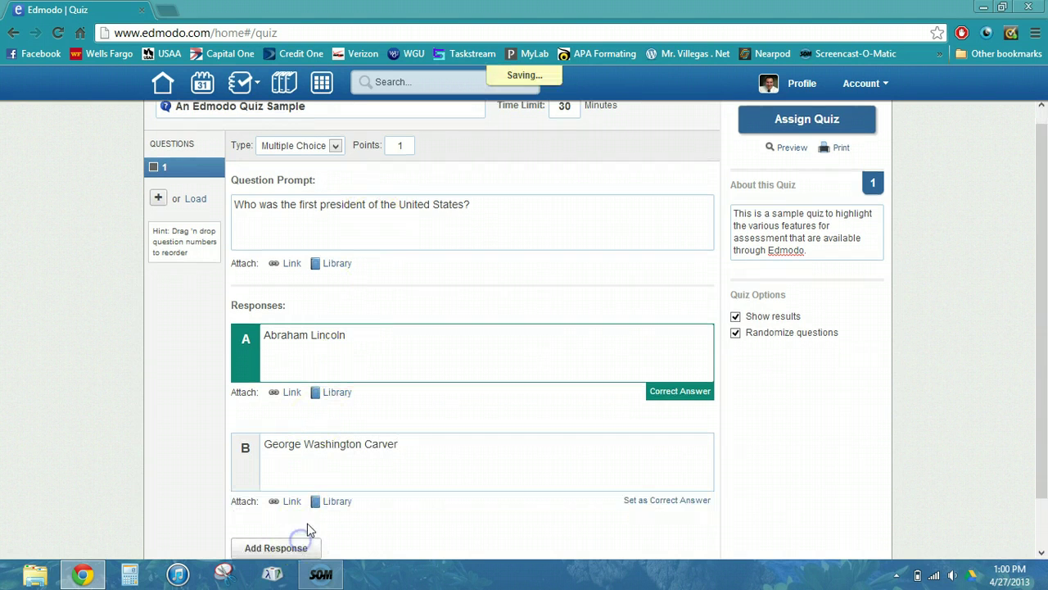
scroll(350, 475, "down", 1)
left_click(351, 473)
type("Joh")
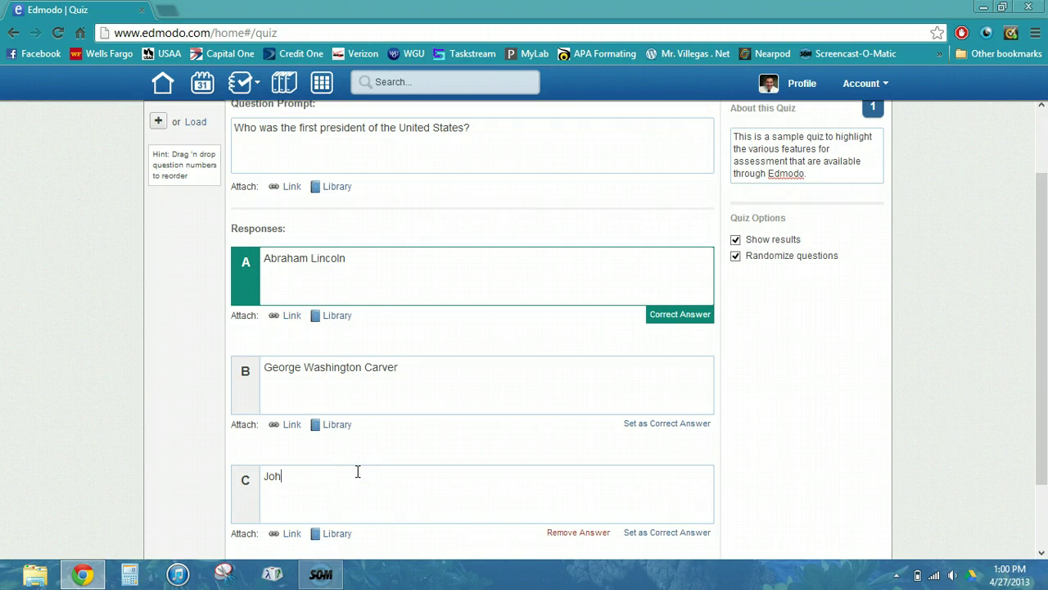
type("n F. Kennedy")
Add response D with the text "George Washington" and mark it as the correct answer
scroll(357, 471, "down", 2)
left_click(304, 491)
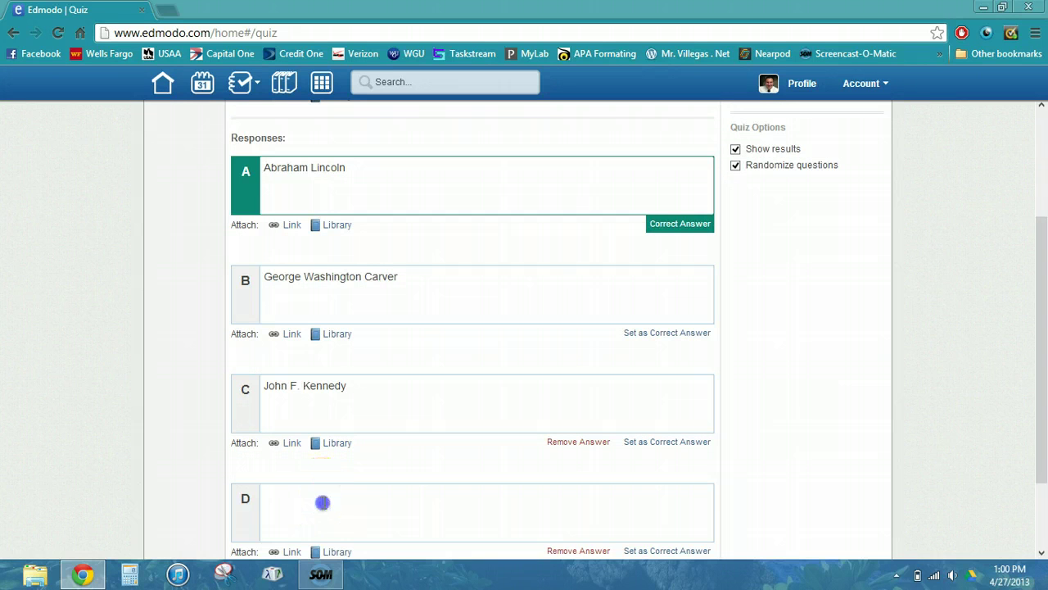
left_click(322, 501)
type("George Wa")
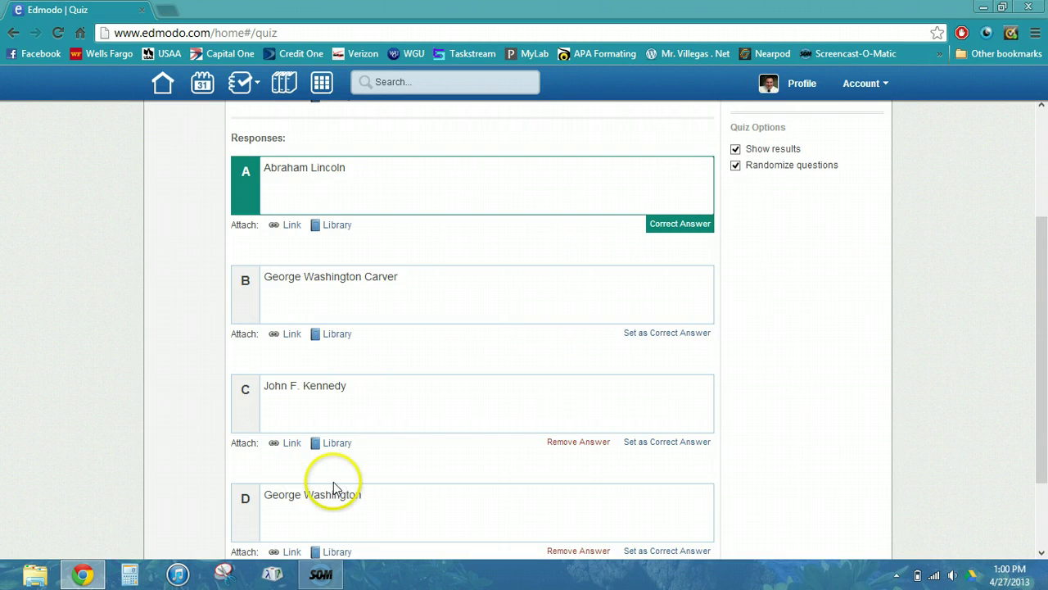
type("shington")
scroll(455, 434, "down", 2)
left_click(677, 442)
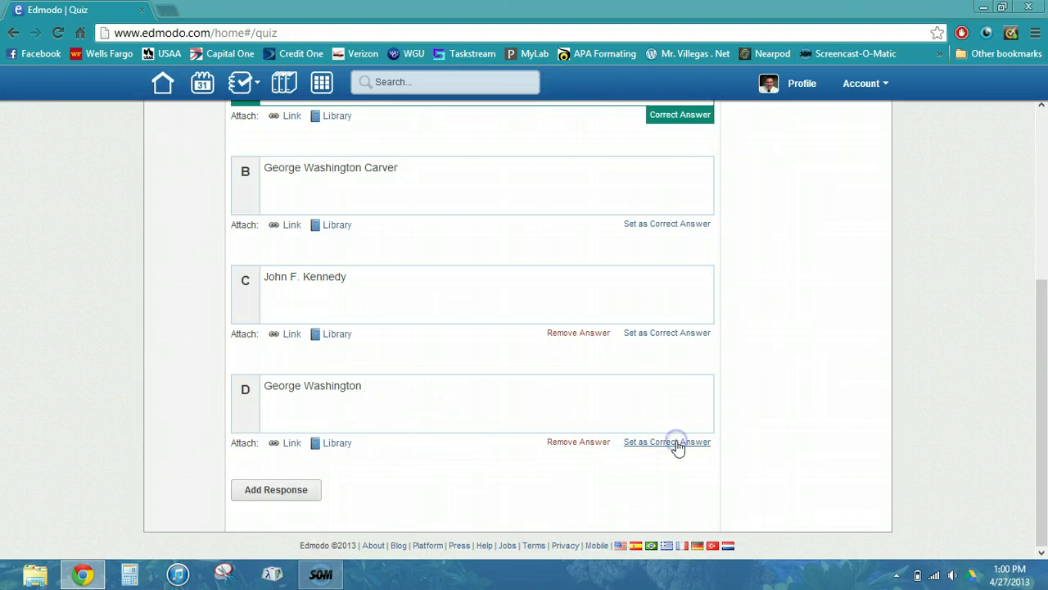
Set the point value of the first question to 15
scroll(515, 434, "up", 4)
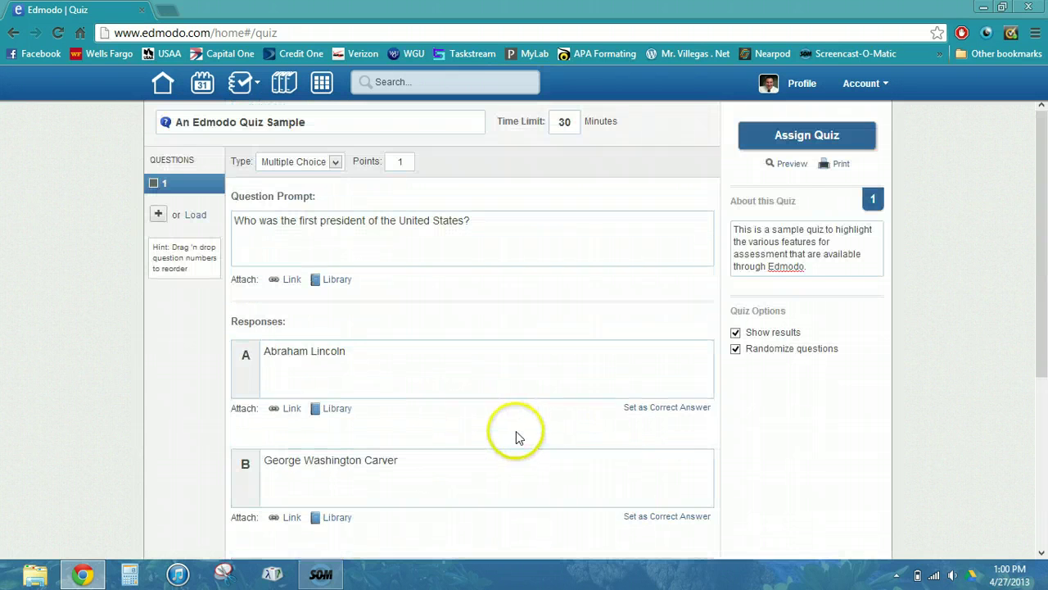
left_click(408, 161)
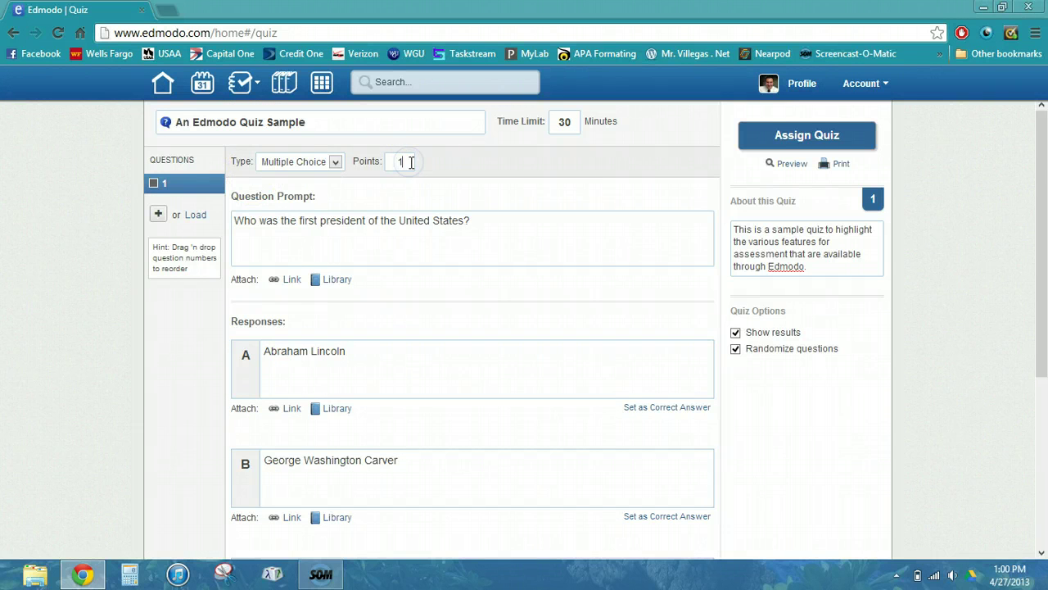
left_click(392, 162)
left_click(331, 281)
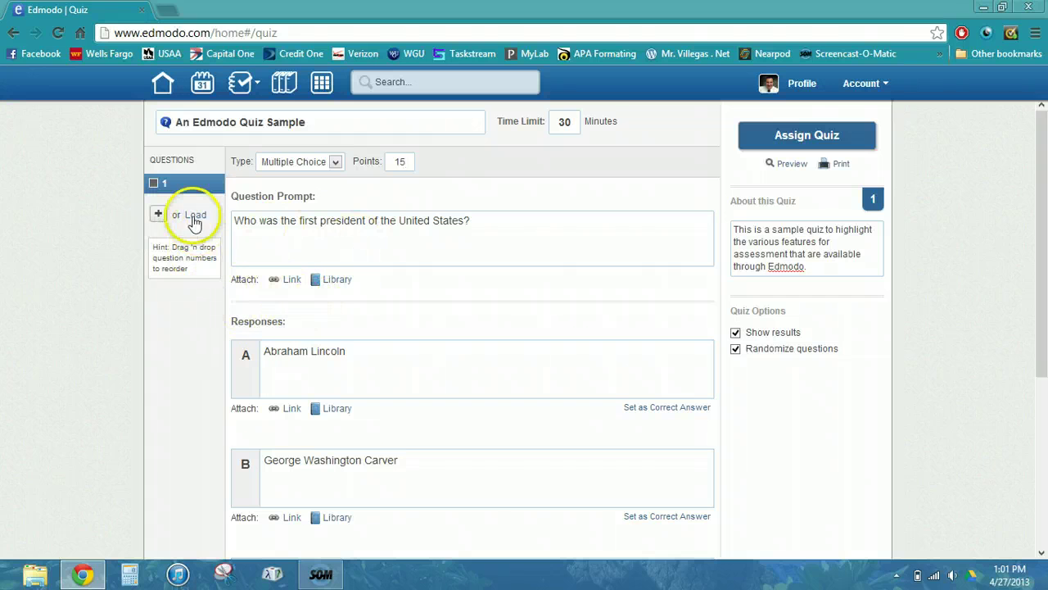
Add a second question to the quiz as a Short Answer type worth 10 points
left_click(158, 214)
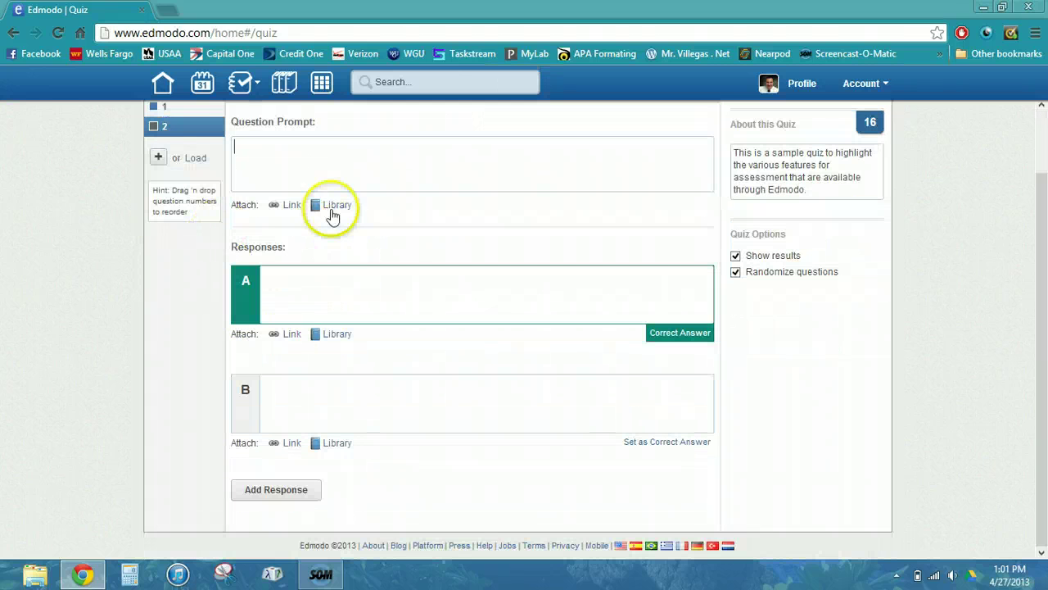
scroll(331, 196, "up", 1)
left_click(316, 162)
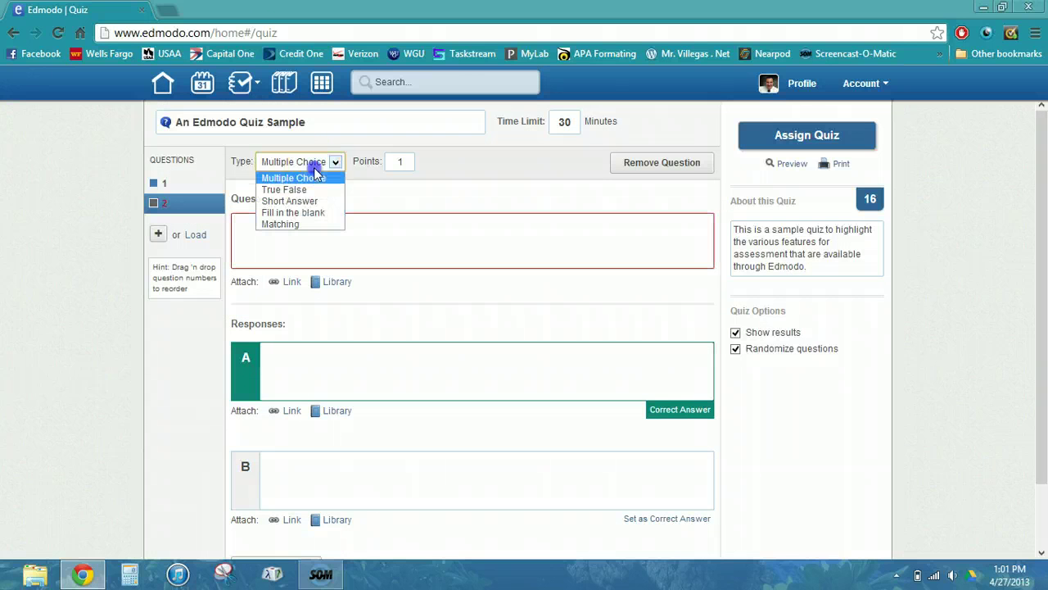
left_click(295, 200)
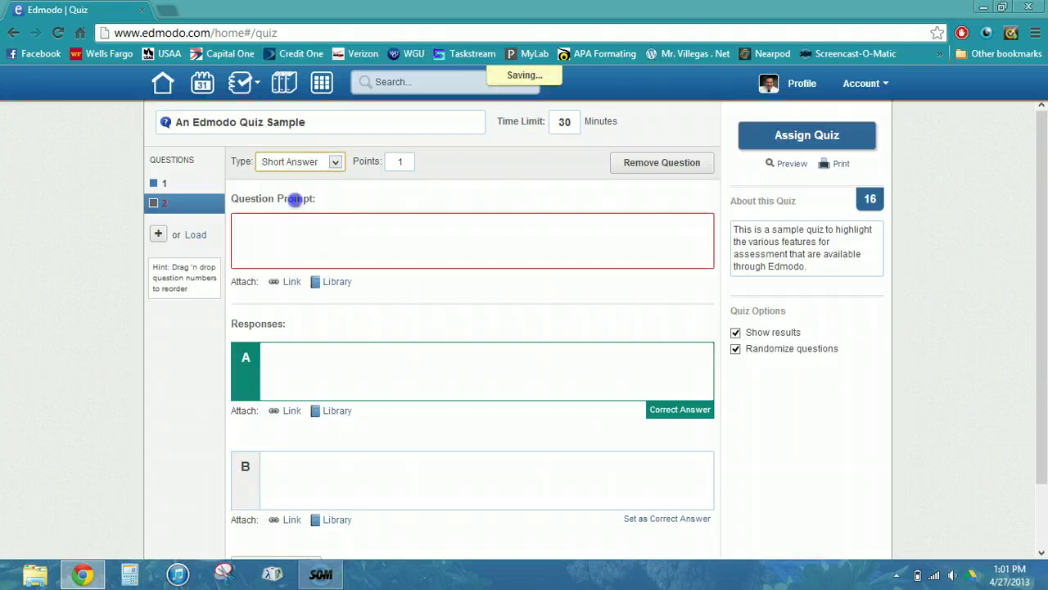
left_click(408, 168)
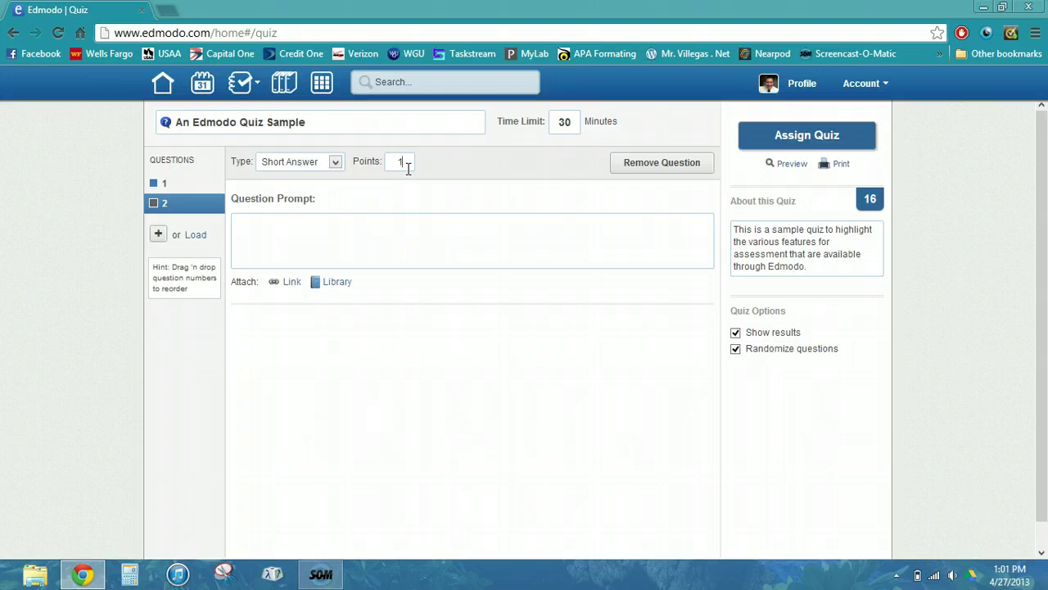
Enter "How many individuals are shown in the picture?" as the prompt of question 2
left_click(392, 228)
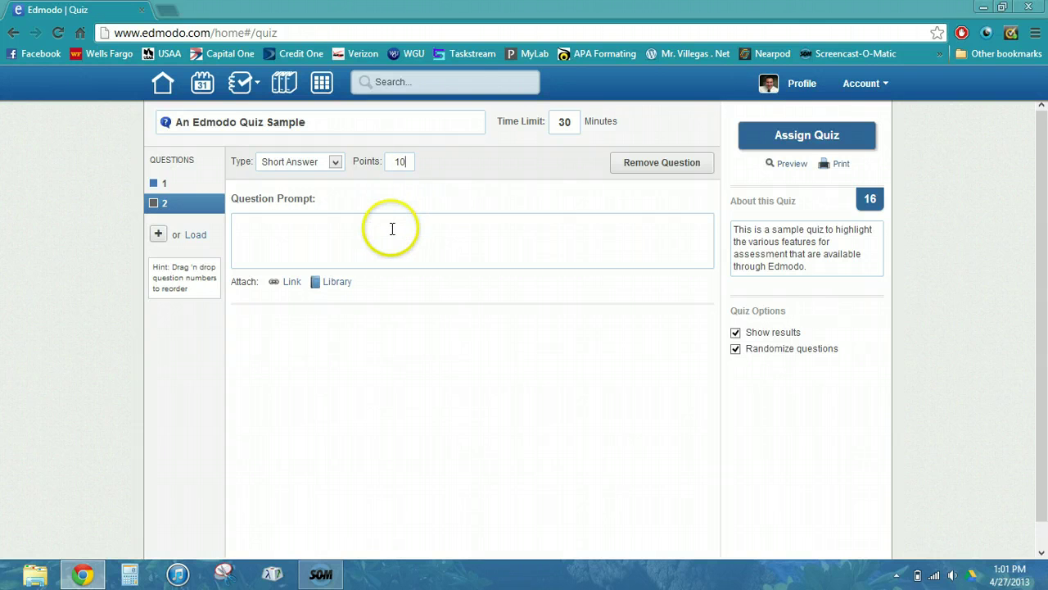
type("How many individuals are shown in")
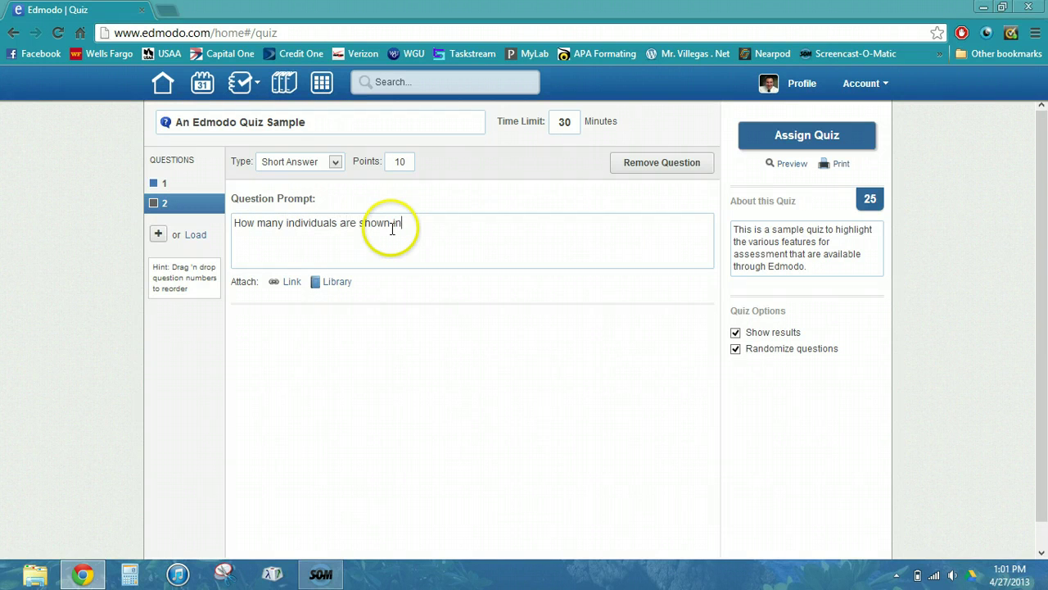
type(" the picture?")
Attach the image Khanvillegas.jpg from the library to the prompt of question 2
left_click(336, 282)
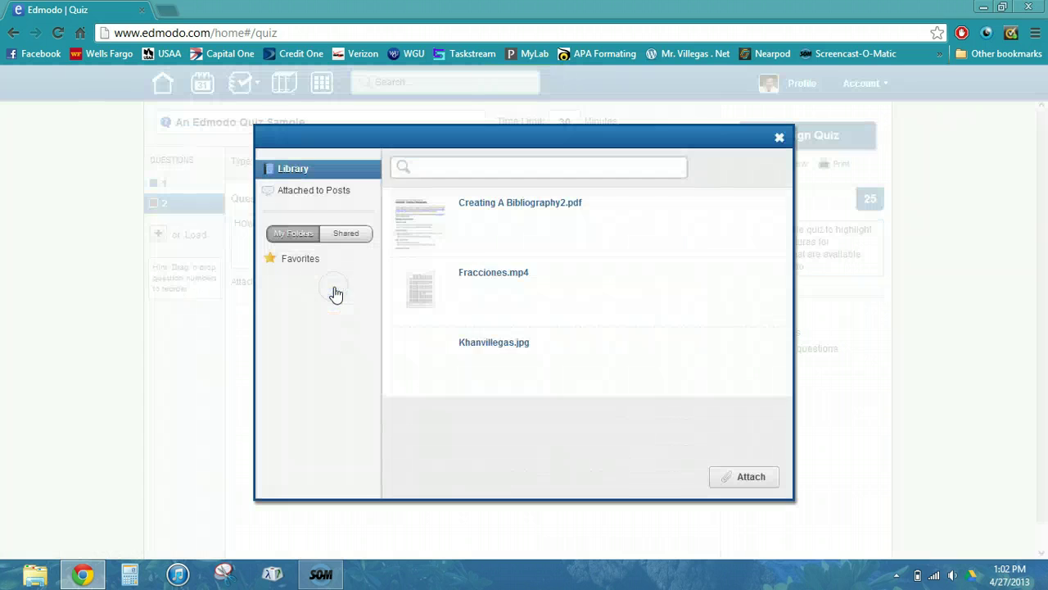
left_click(475, 346)
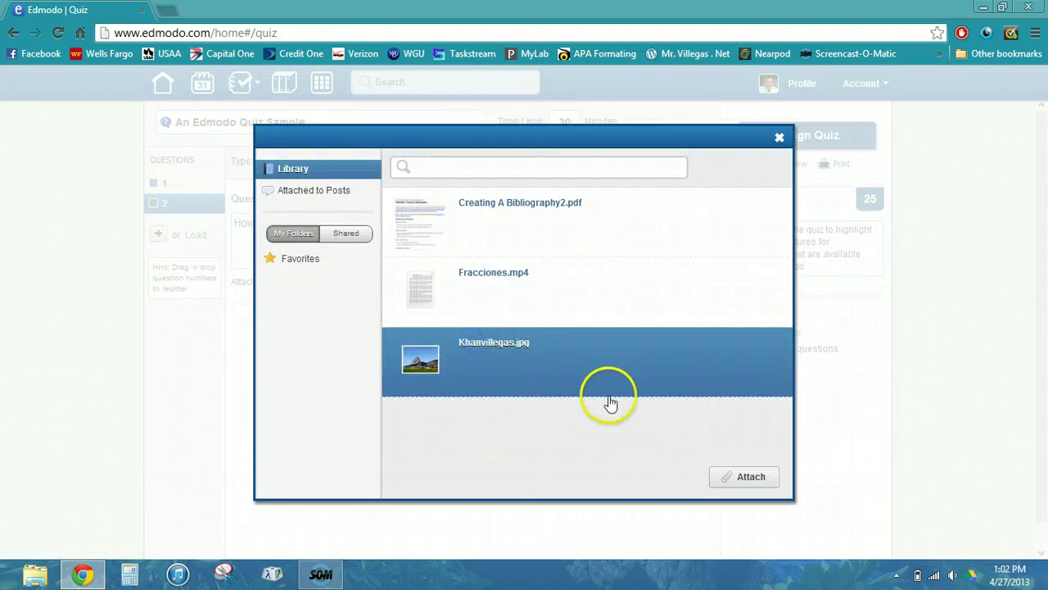
left_click(750, 477)
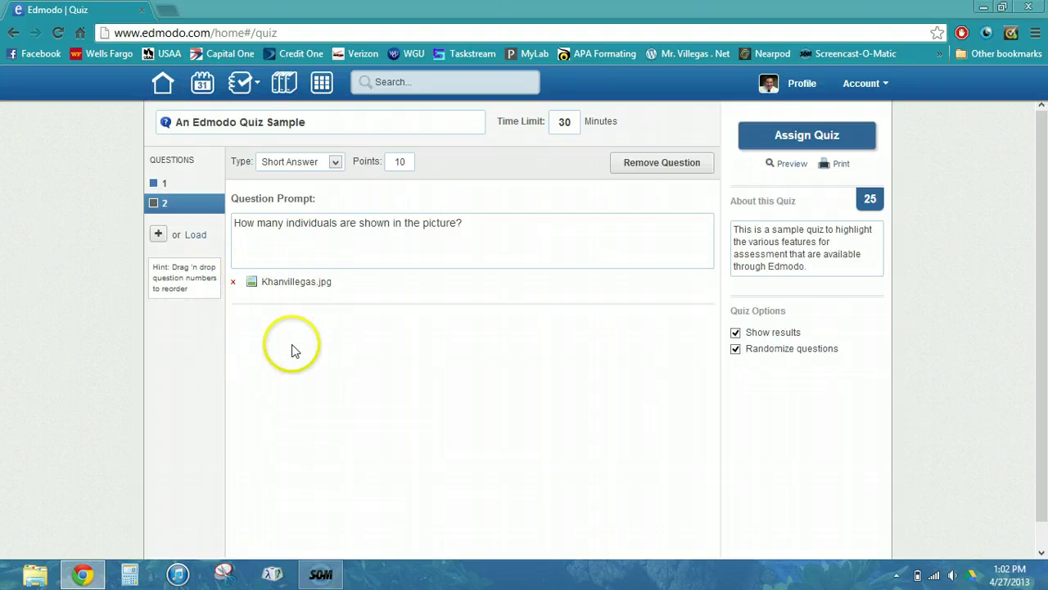
left_click(317, 263)
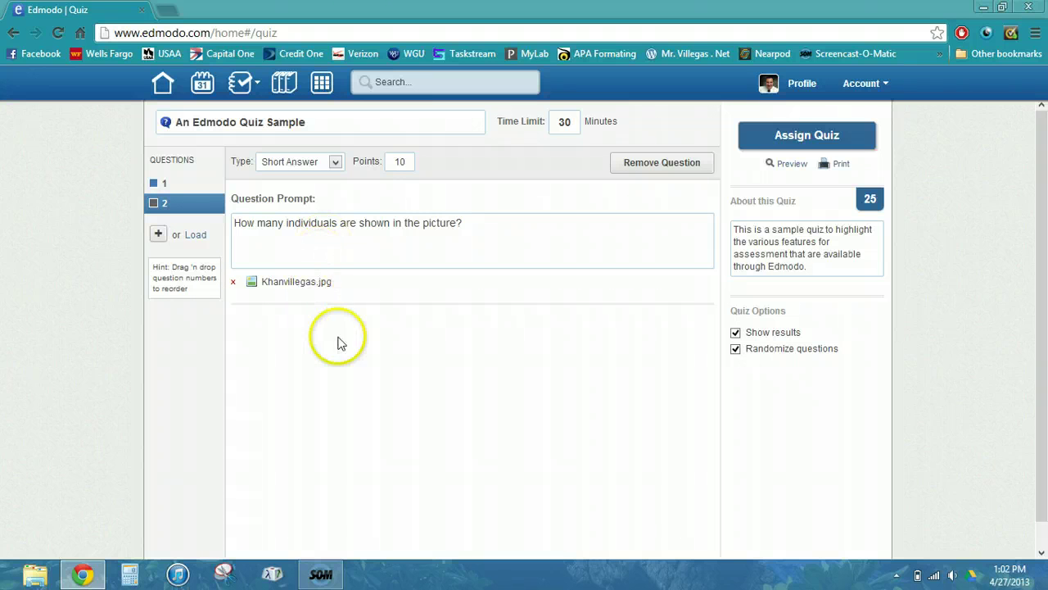
Add a third question to the quiz as a True False type worth 5 points
left_click(160, 235)
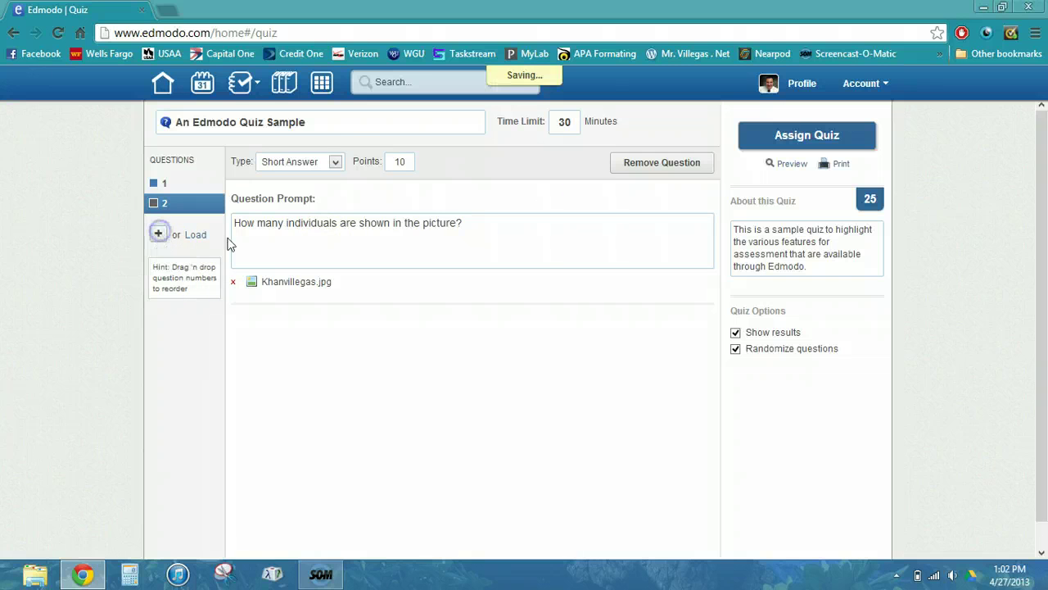
left_click(363, 199)
left_click(330, 163)
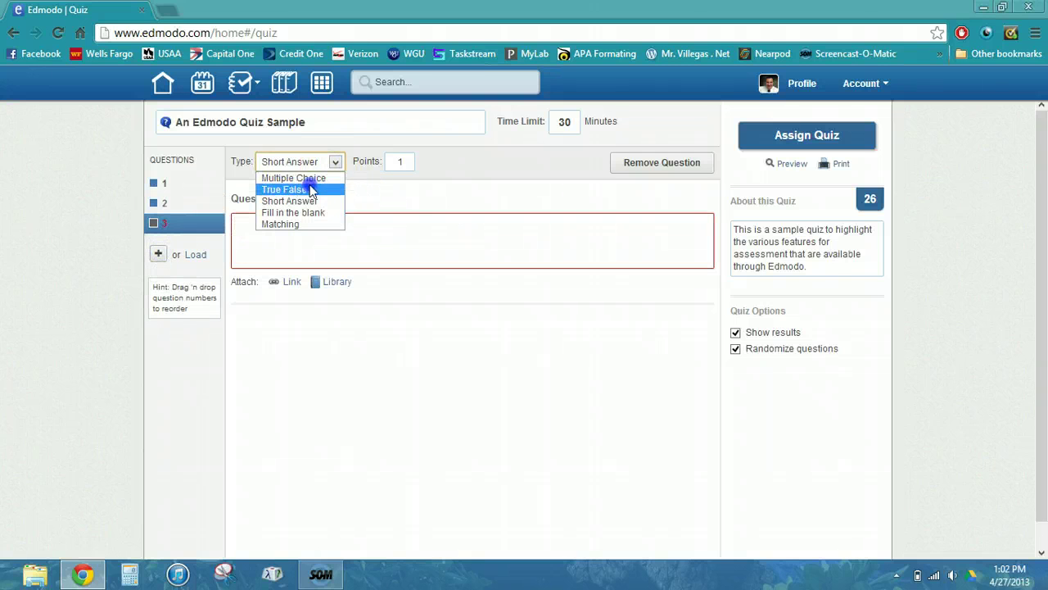
left_click(305, 189)
left_click(405, 163)
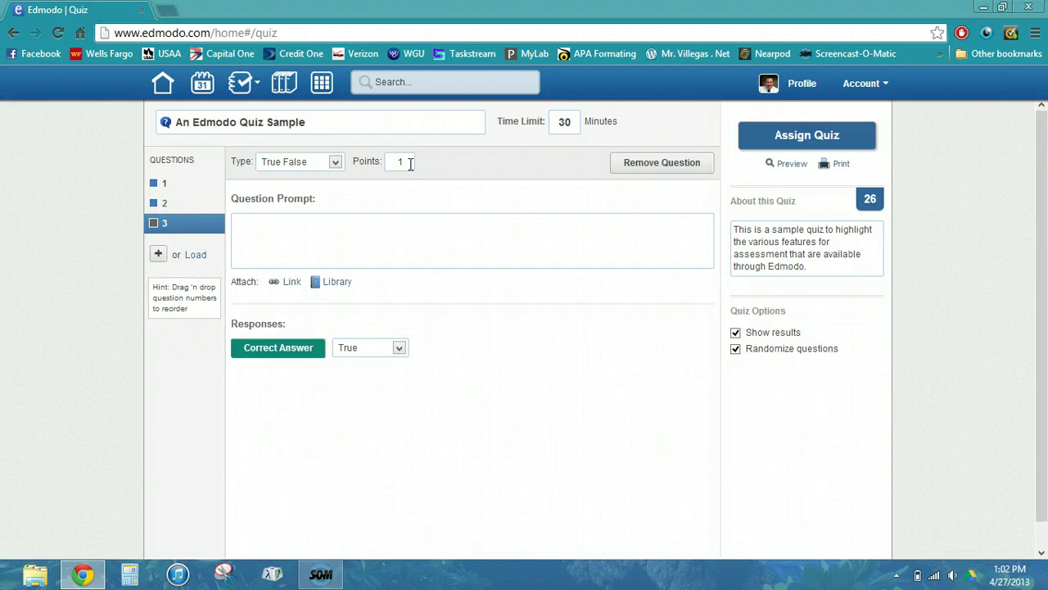
type("5")
Enter "There are 30 days in April" as the prompt of question 3 and keep True as the correct answer
left_click(335, 243)
left_click(326, 293)
type("There are 30 days")
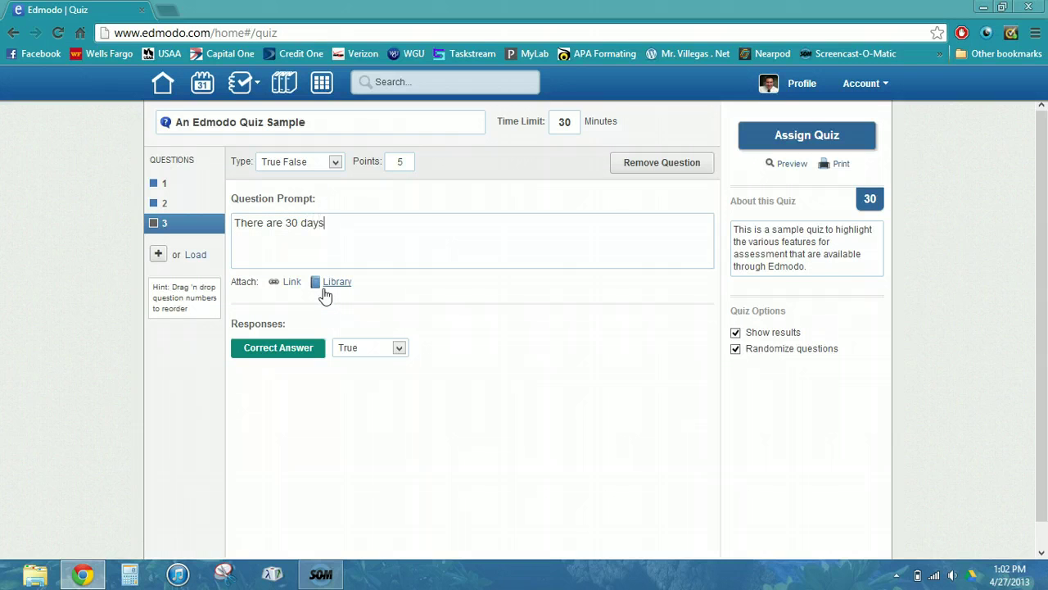
type(" in April")
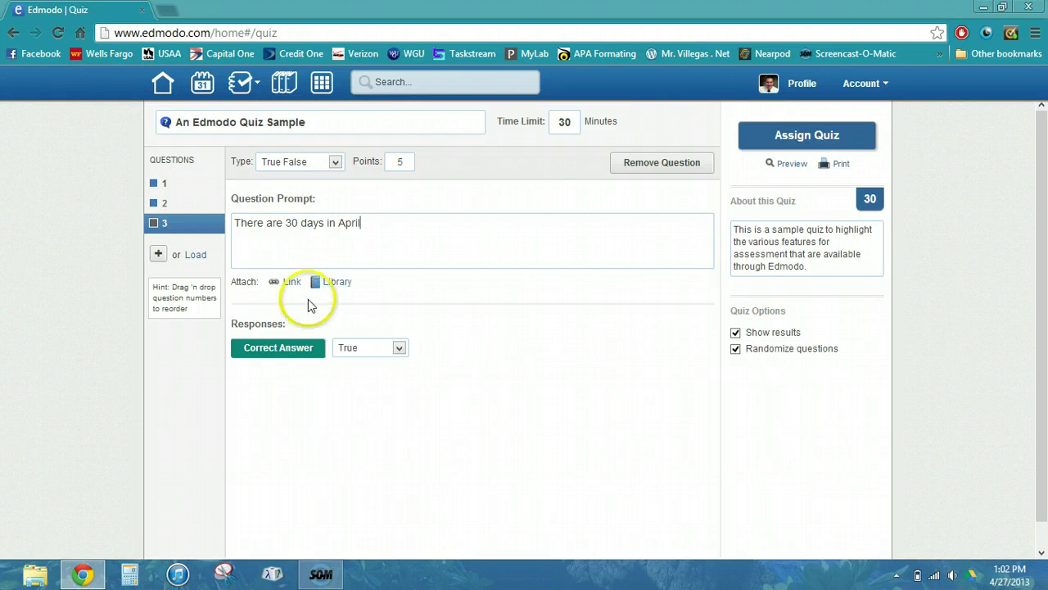
left_click(392, 347)
left_click(393, 347)
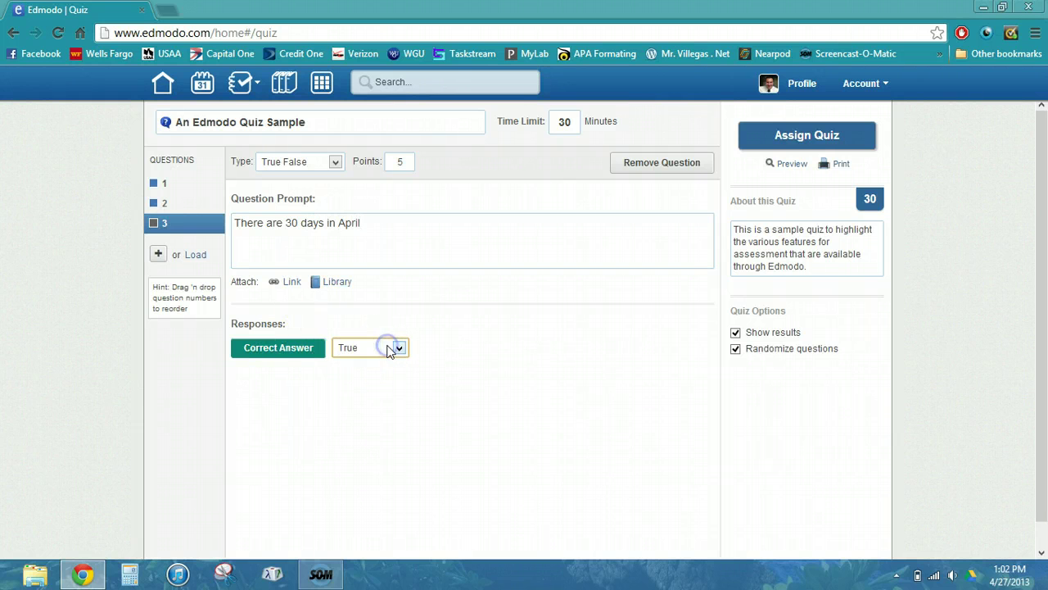
left_click(158, 255)
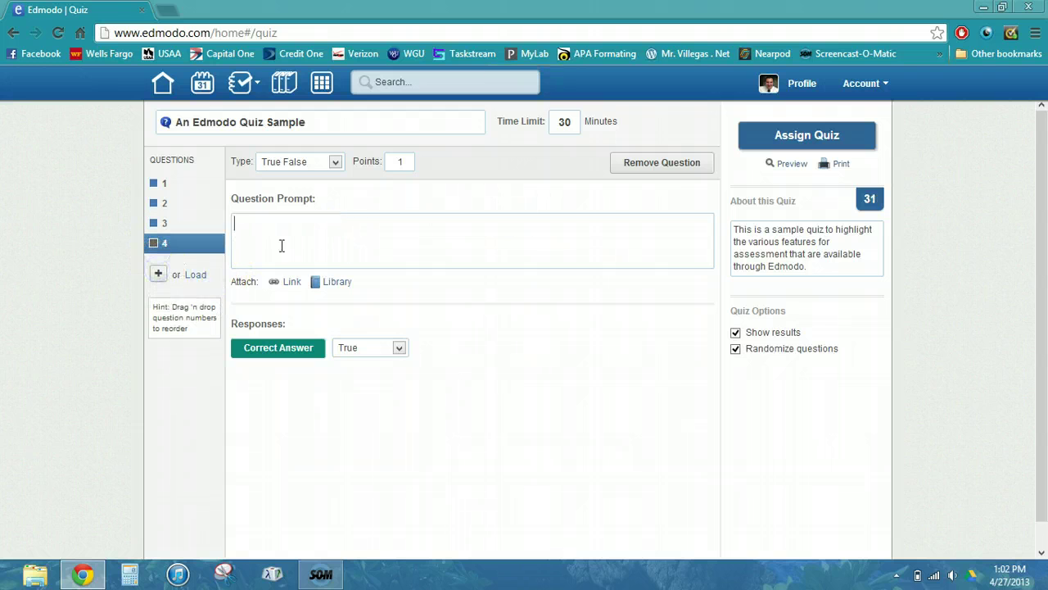
left_click(327, 239)
left_click(328, 233)
type("The correct")
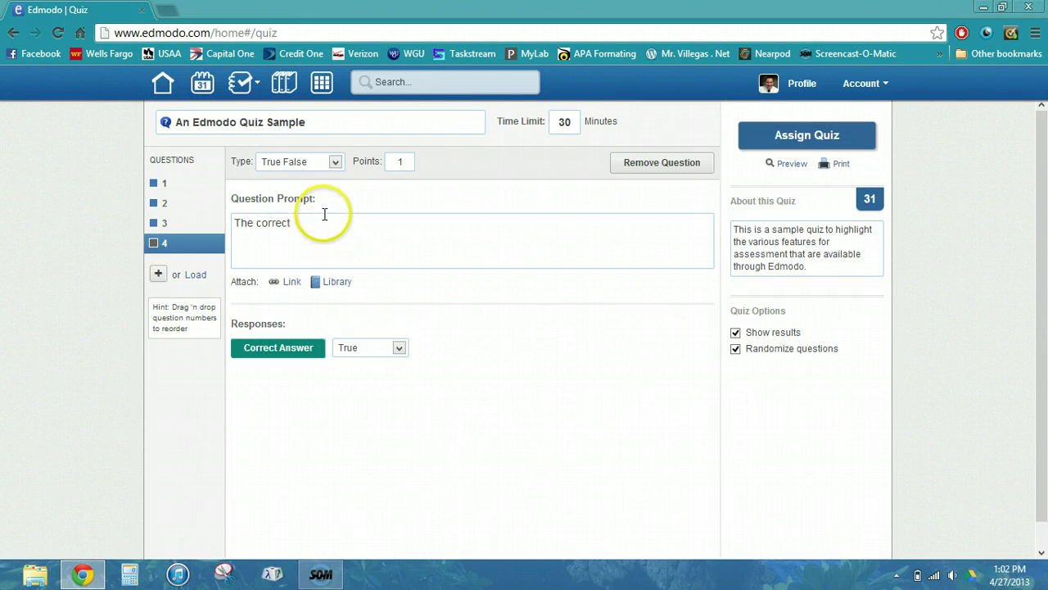
left_click(331, 162)
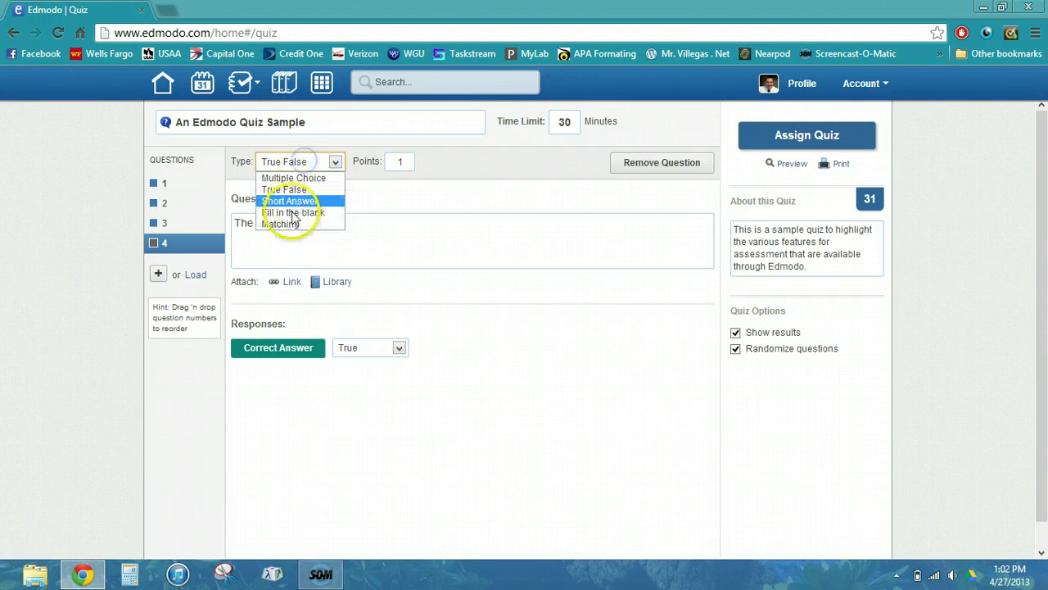
left_click(292, 212)
left_click(409, 160)
left_click(458, 159)
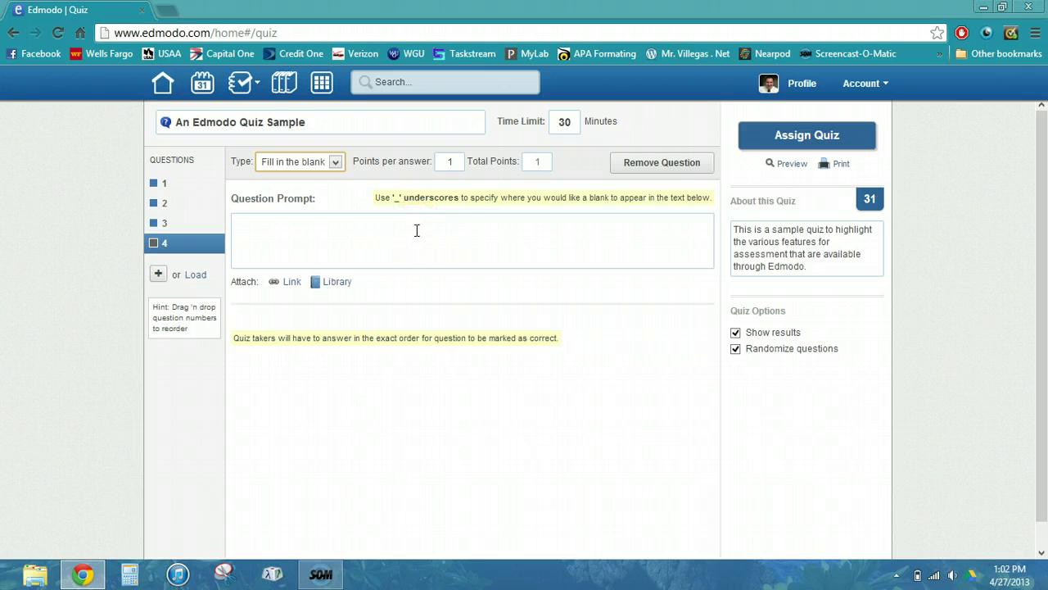
left_click(464, 162)
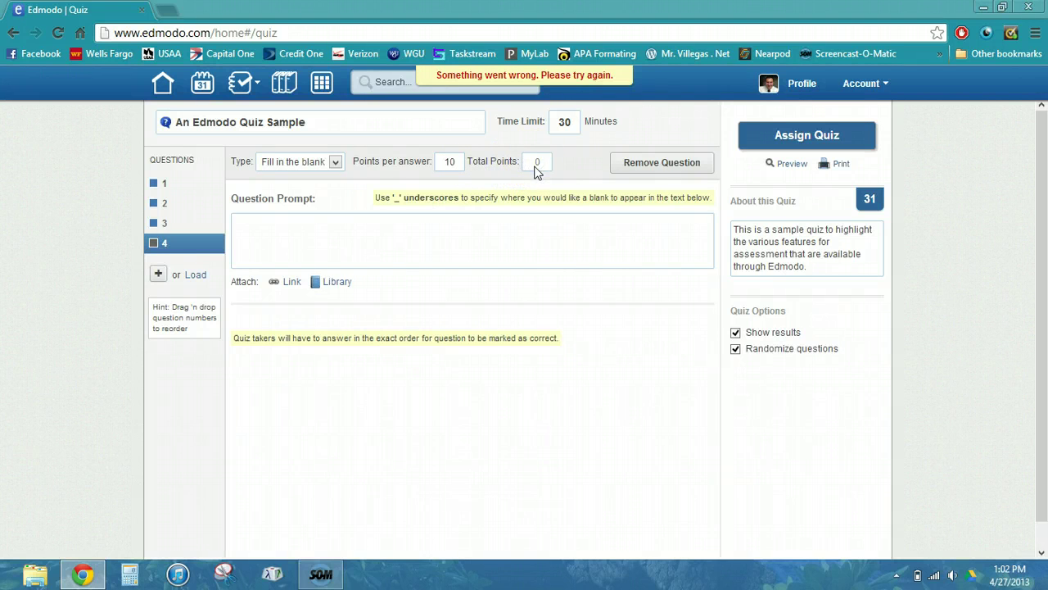
left_click(540, 163)
left_click(449, 163)
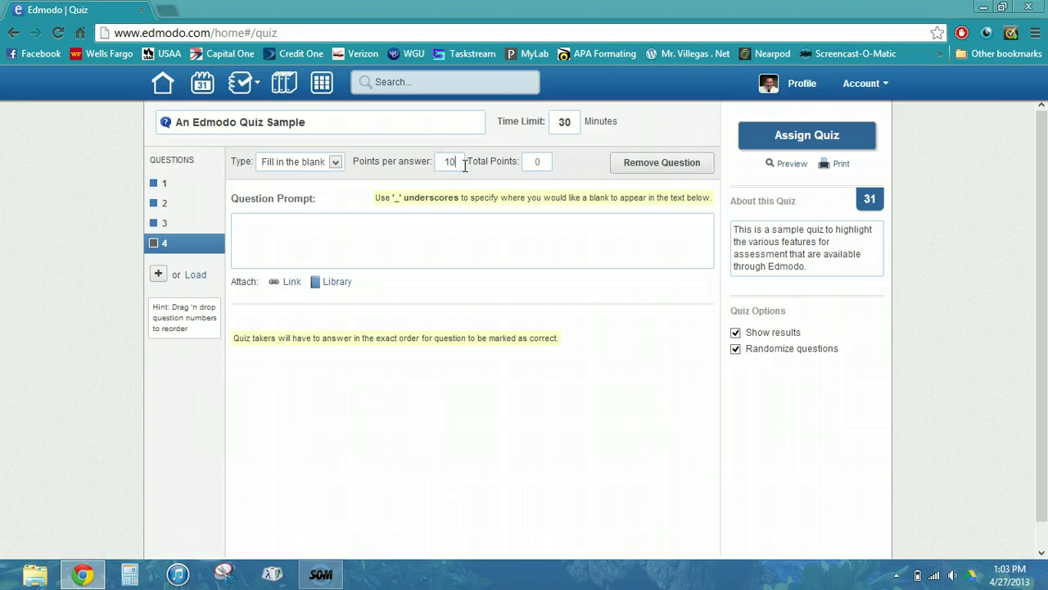
key("BackSpace")
left_click(536, 161)
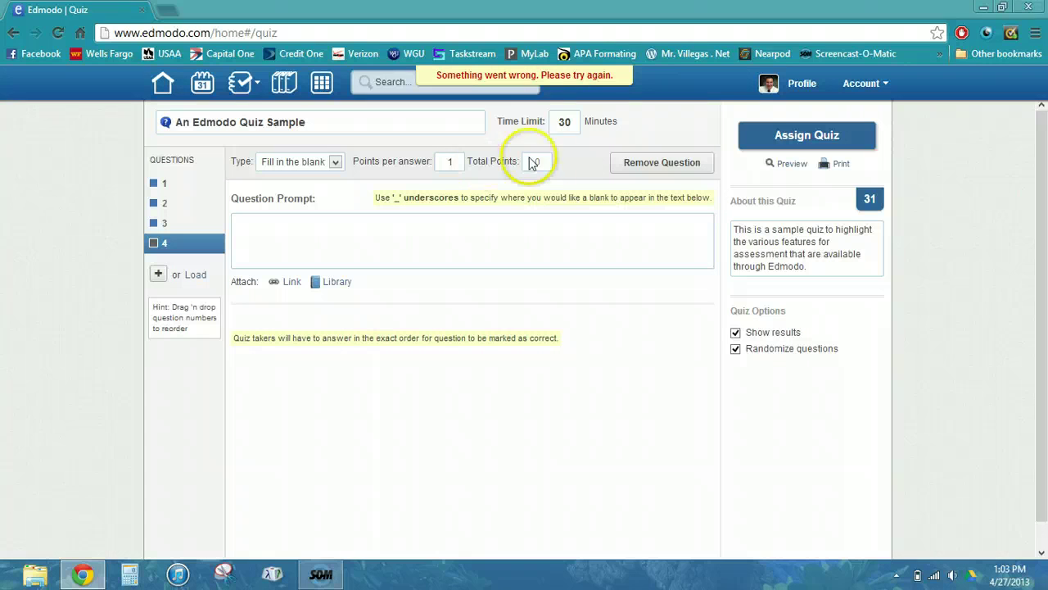
left_click(450, 165)
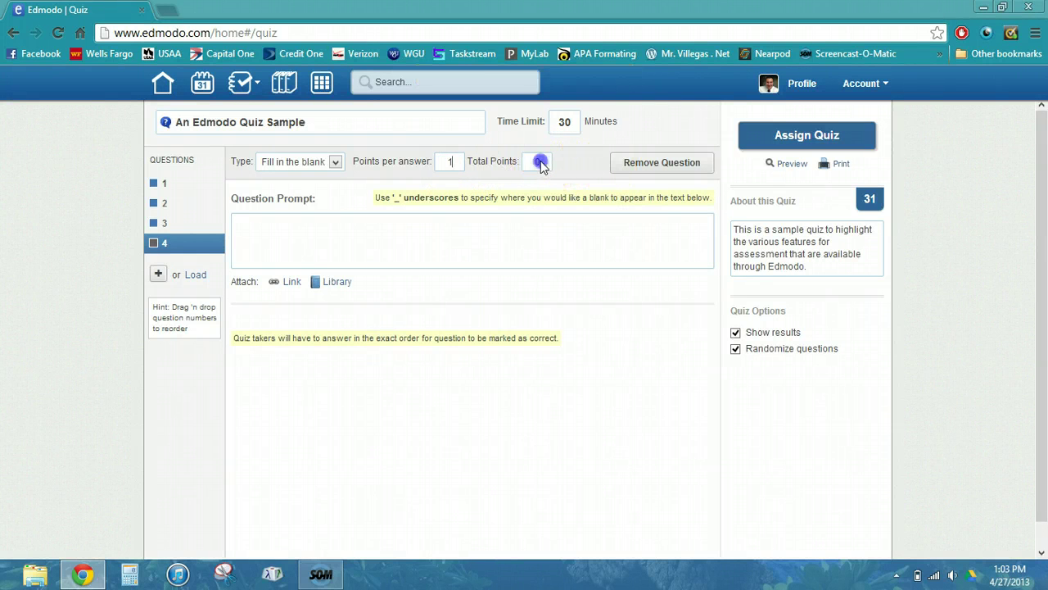
left_click(623, 163)
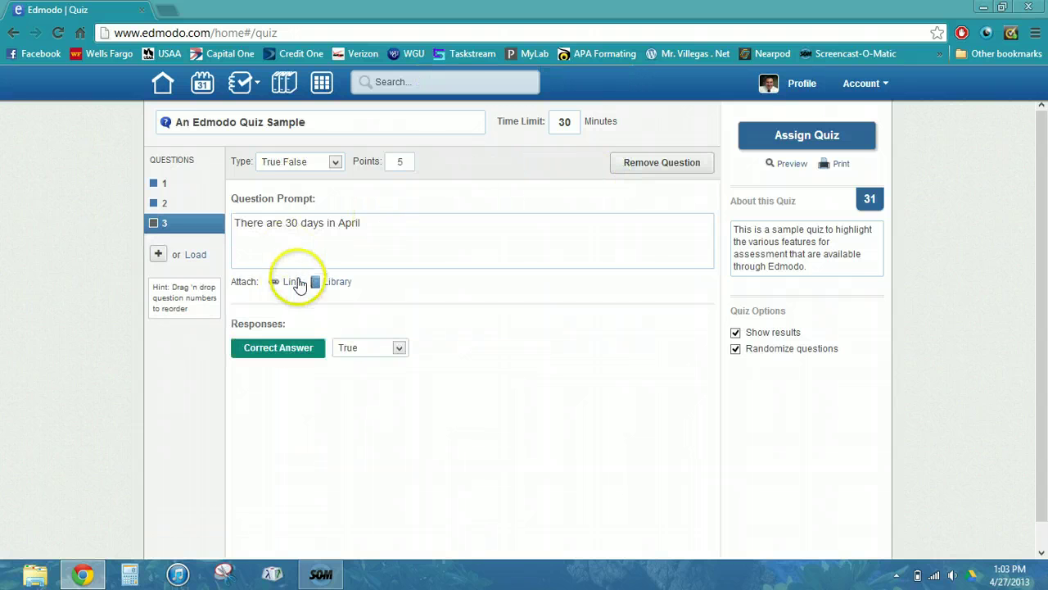
Add a fourth question to the quiz and set its type to Fill in the blank
left_click(158, 255)
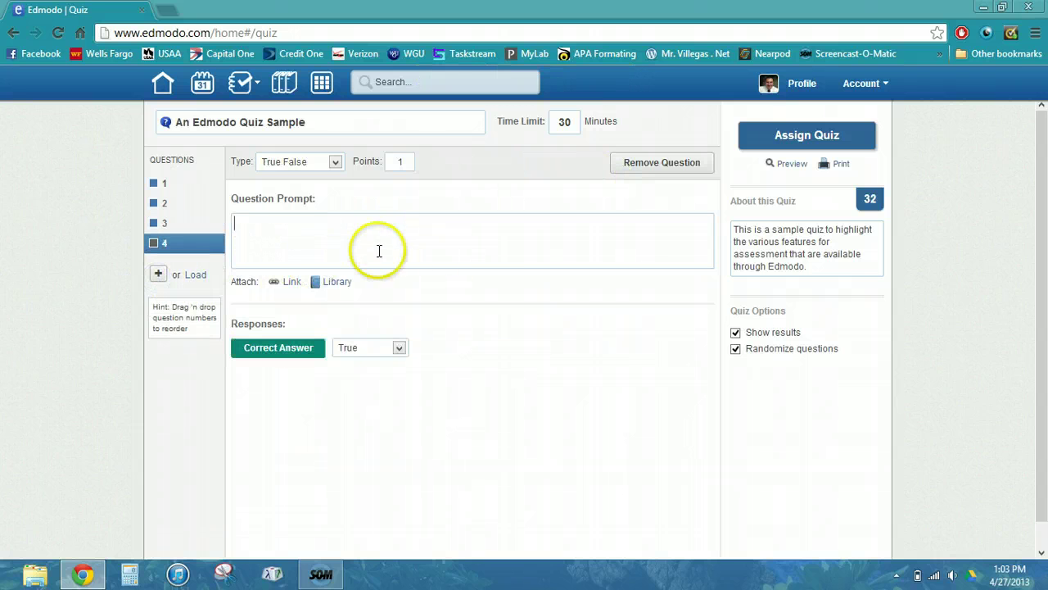
left_click(335, 162)
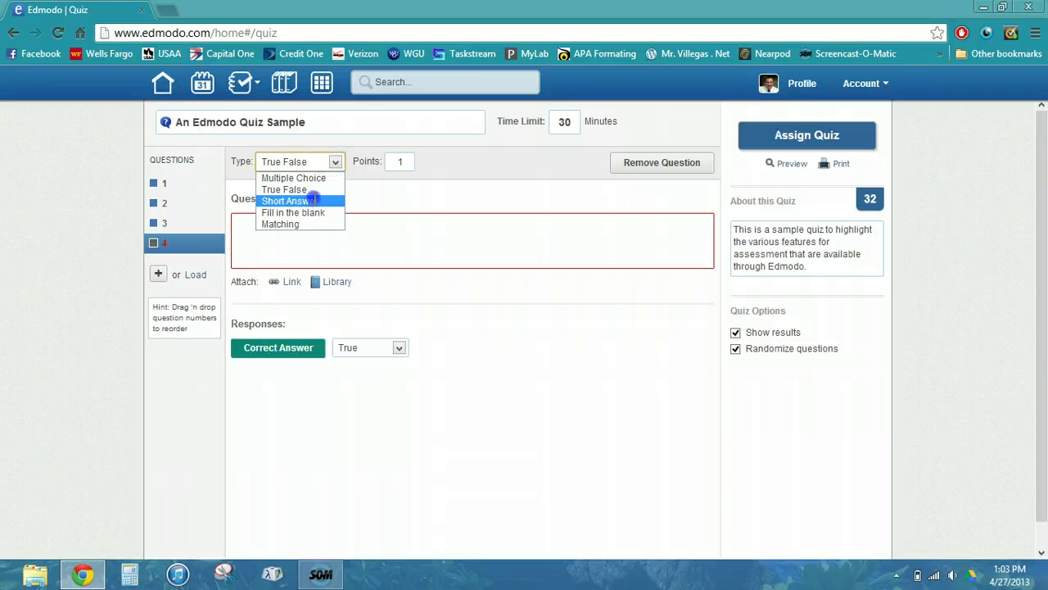
left_click(316, 201)
left_click(333, 227)
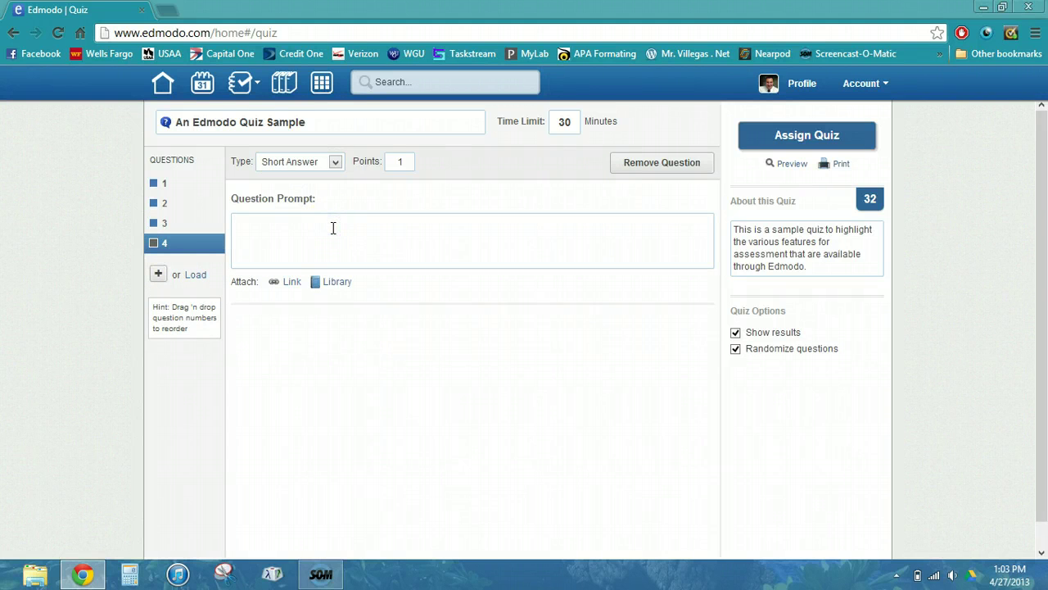
left_click(335, 162)
left_click(314, 212)
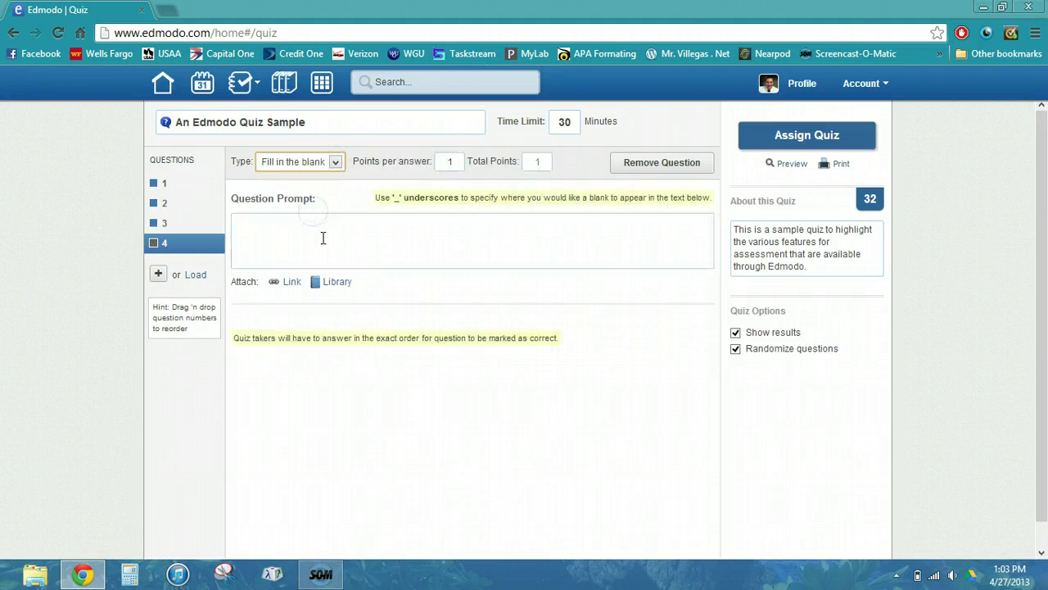
Enter the question 4 prompt "The correct spelling for the state with the abbreviation of MS is _", using the underscore as the blank
left_click(322, 237)
type("The cor")
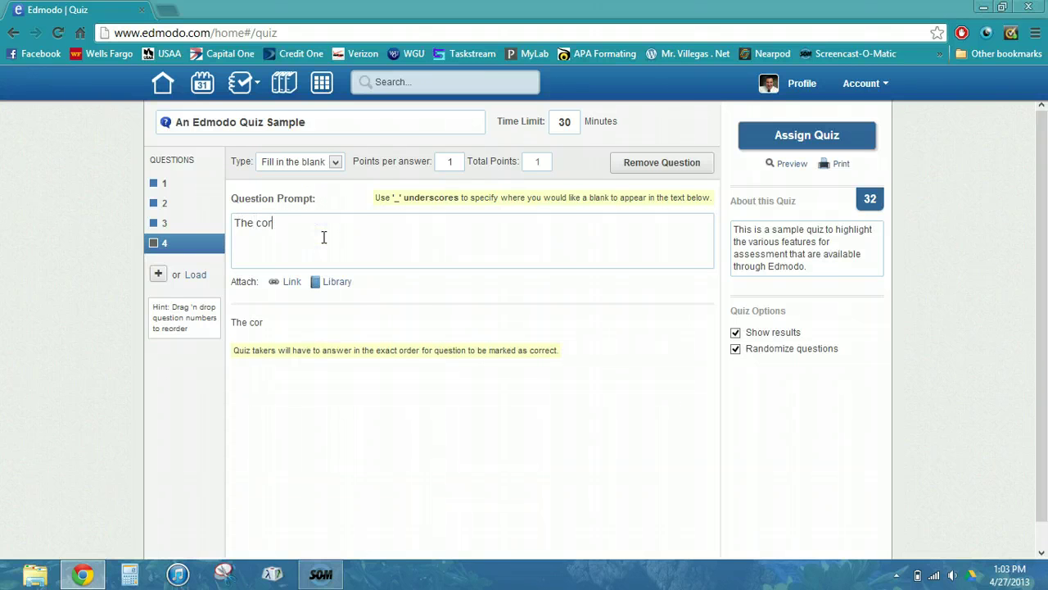
type("rect spelling for ")
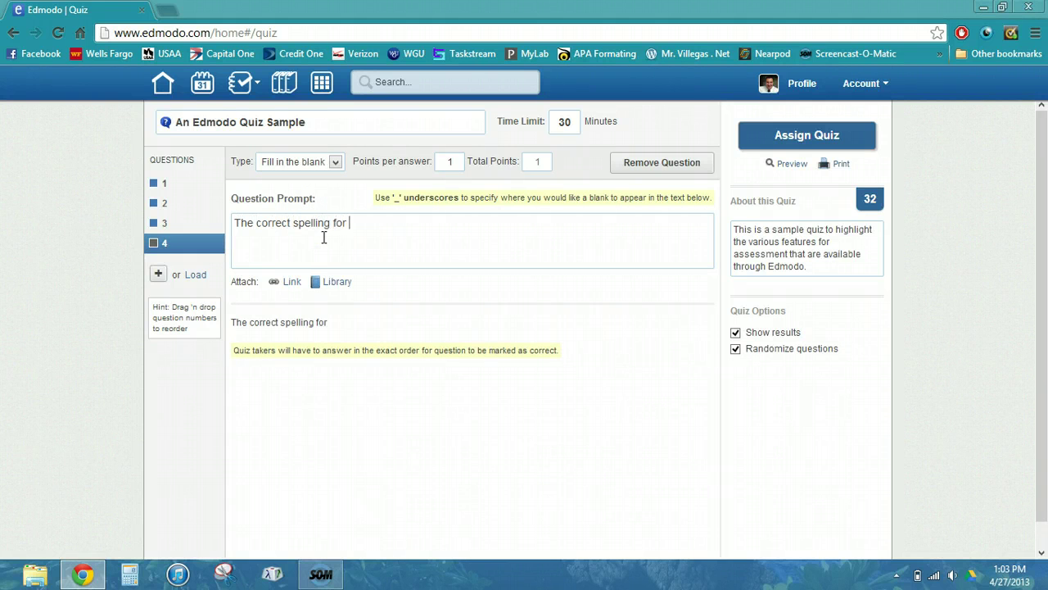
type("the state with the abbre")
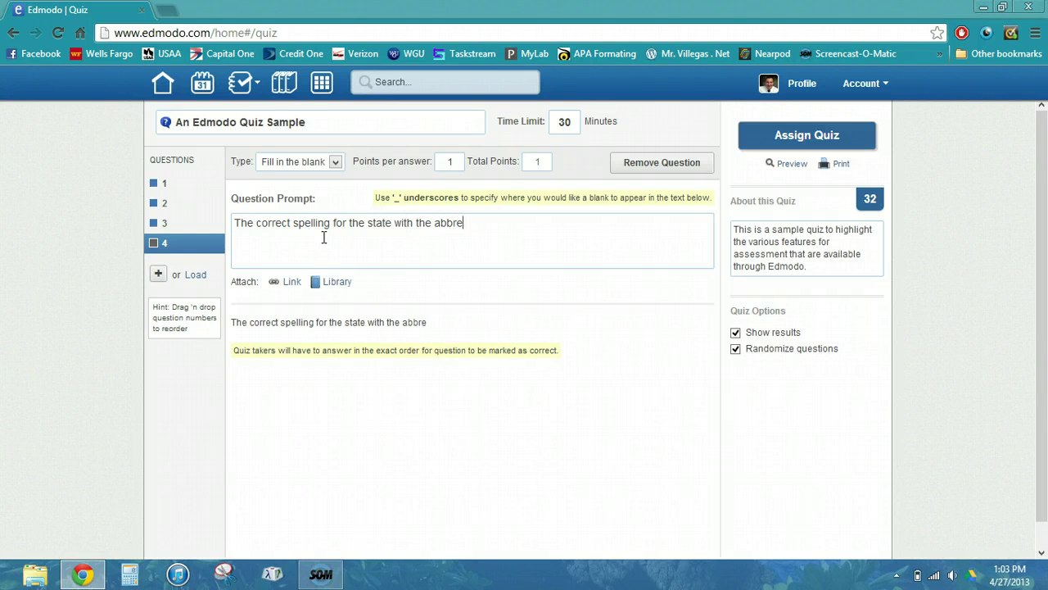
type("viation of MS is")
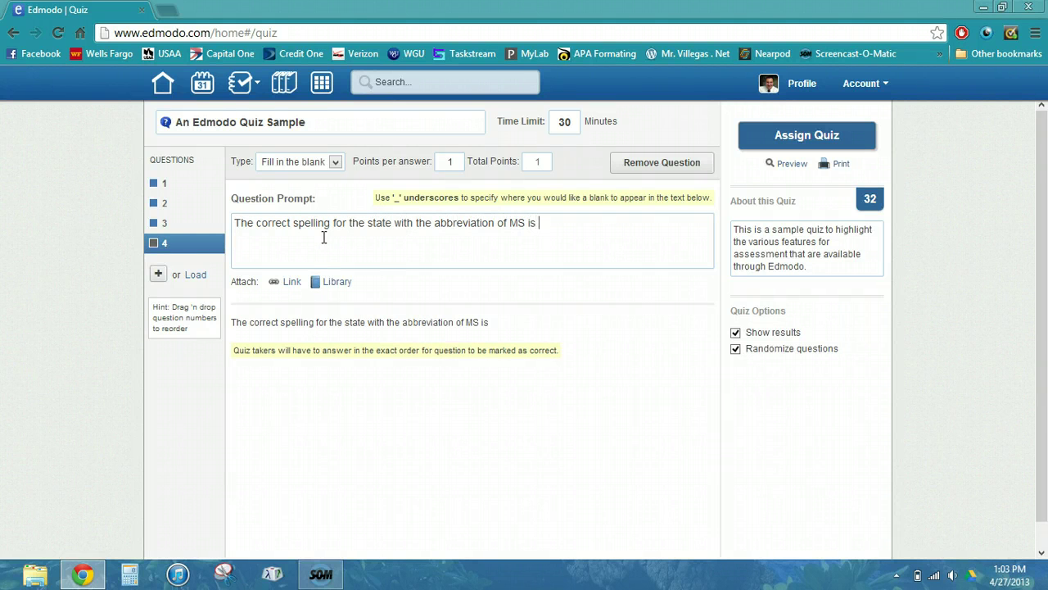
type(" _")
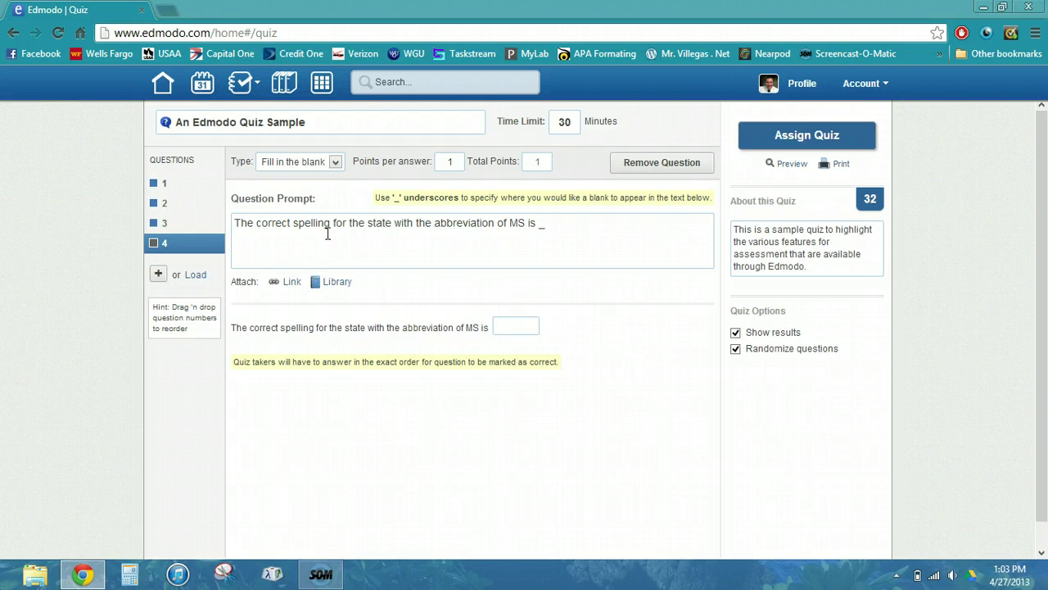
Enter "Mississippi" as the correct answer for the blank in question 4
left_click(511, 331)
type("Mississippi")
key("BackSpace")
key("BackSpace")
key("BackSpace")
key("BackSpace")
key("BackSpace")
key("BackSpace")
key("BackSpace")
key("BackSpace")
key("BackSpace")
key("BackSpace")
key("BackSpace")
type("Mississippi")
Add a second line to the question 4 prompt: "The correct spelling for the state with the abbreviation of CA is _____"
left_click(509, 349)
key("Return")
type("The correct sp")
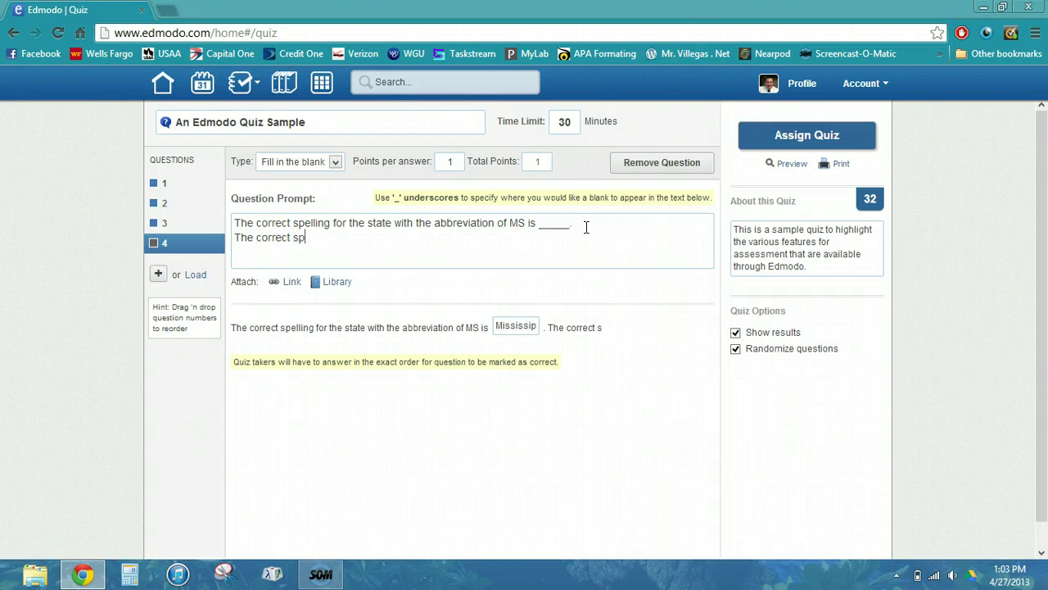
type("elling for the state w")
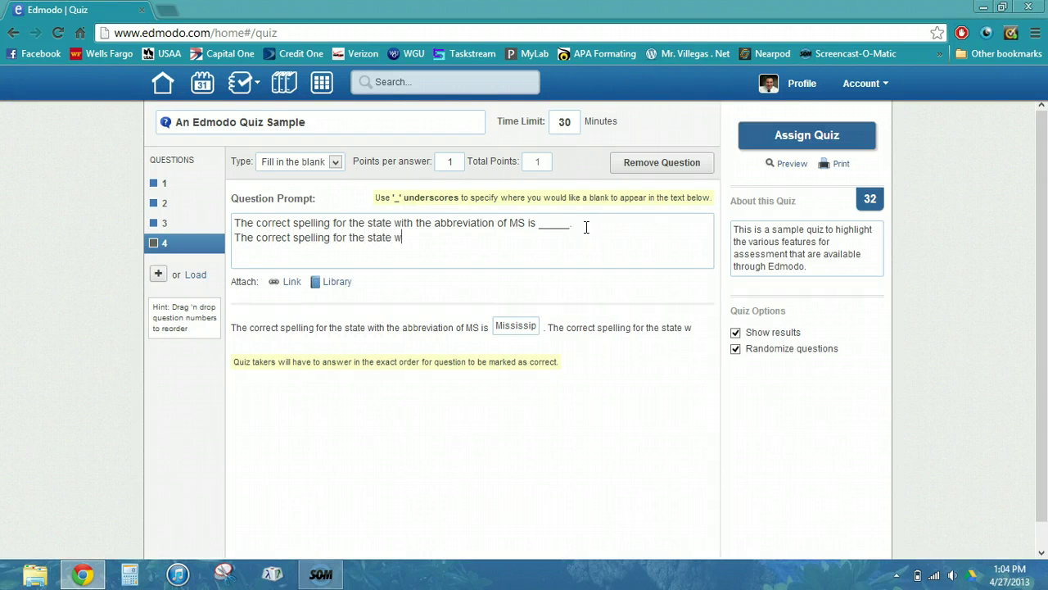
type("ith the abbreviation")
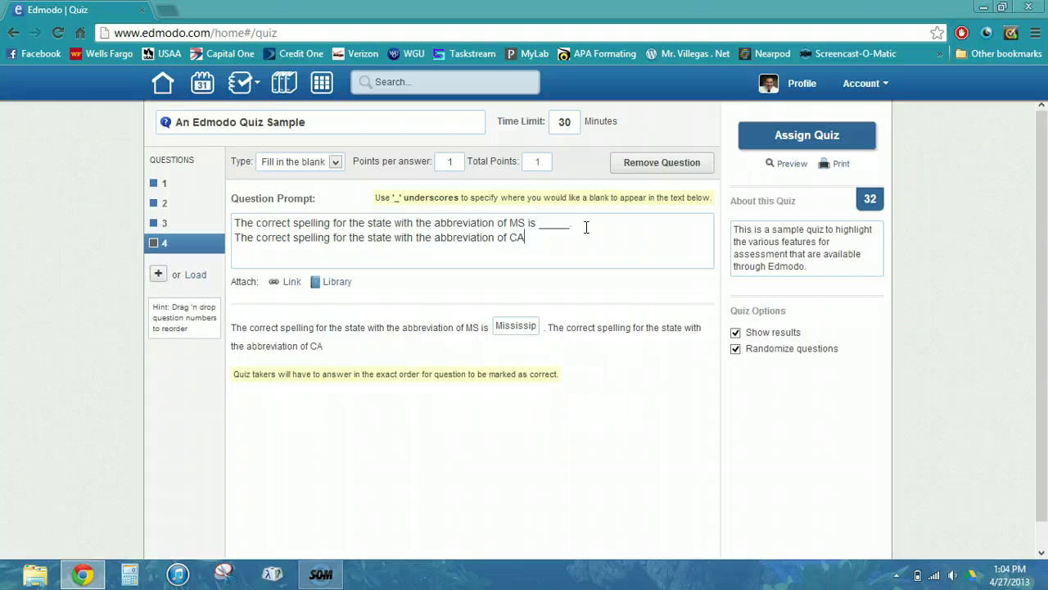
type("of CA is _")
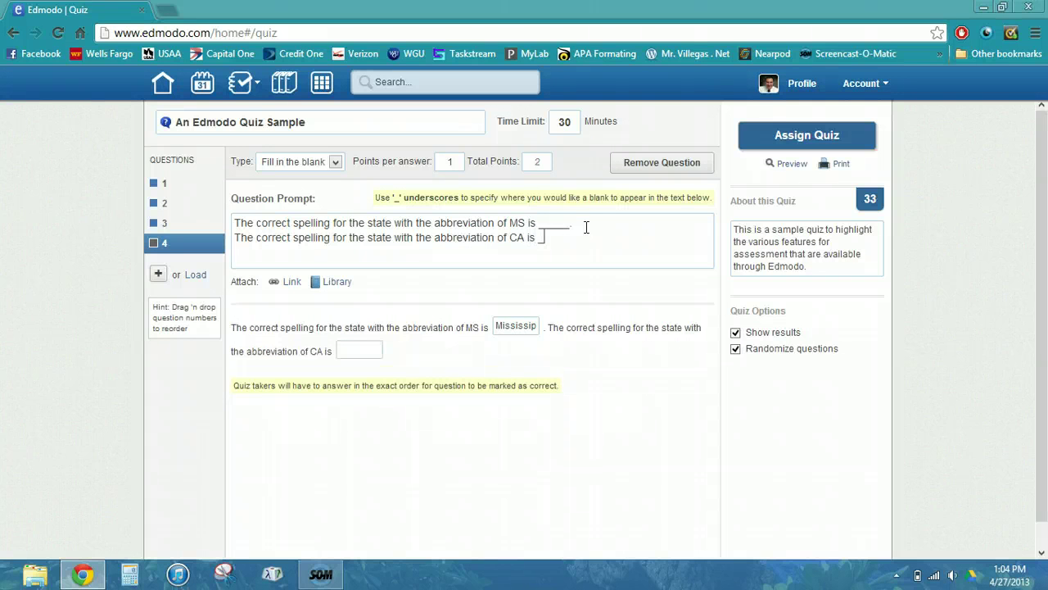
Enter "California" as the answer for the second blank in question 4 and set the points per answer to 5
left_click(355, 345)
left_click(453, 162)
left_click(262, 319)
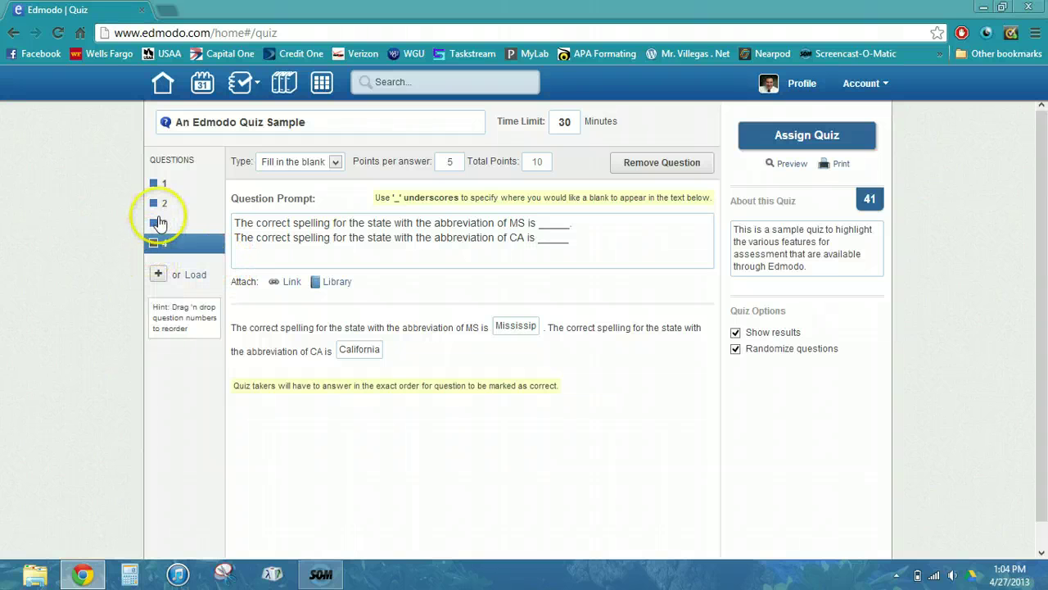
Add a fifth question to the quiz and set its type to Matching
left_click(158, 274)
left_click(328, 162)
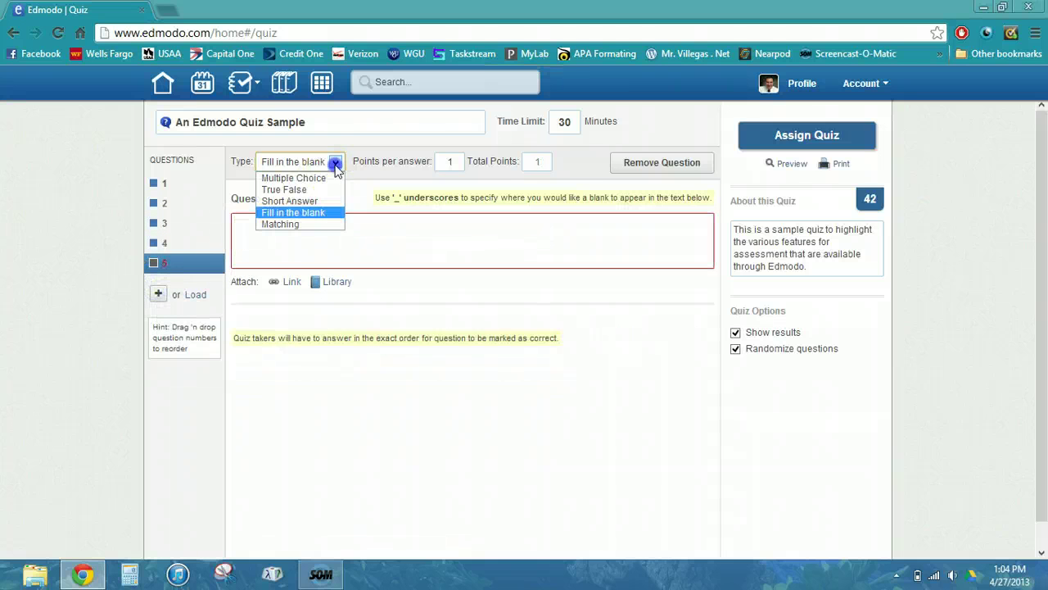
left_click(291, 224)
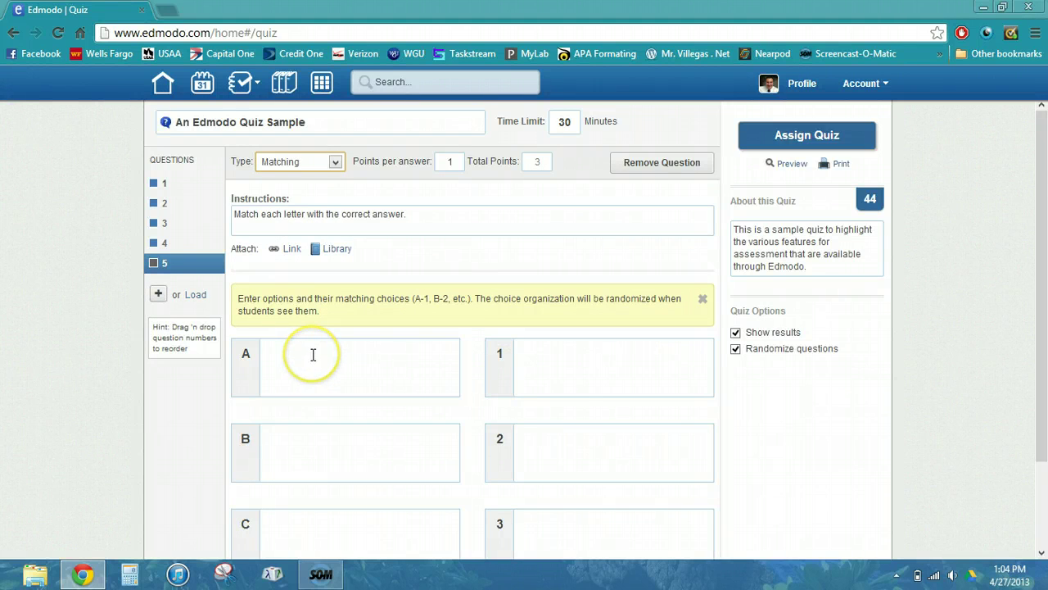
Fill in the first two matching pairs: "Noun" with "Person place or thing" and "Verb" with "Describes an adjective"
scroll(310, 360, "down", 3)
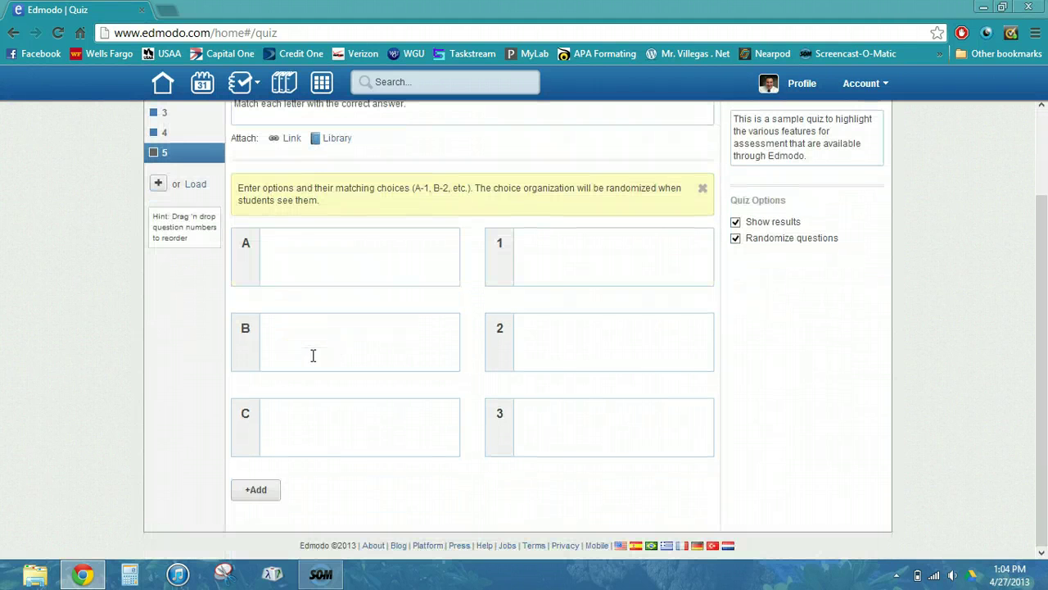
scroll(312, 355, "up", 3)
left_click(308, 361)
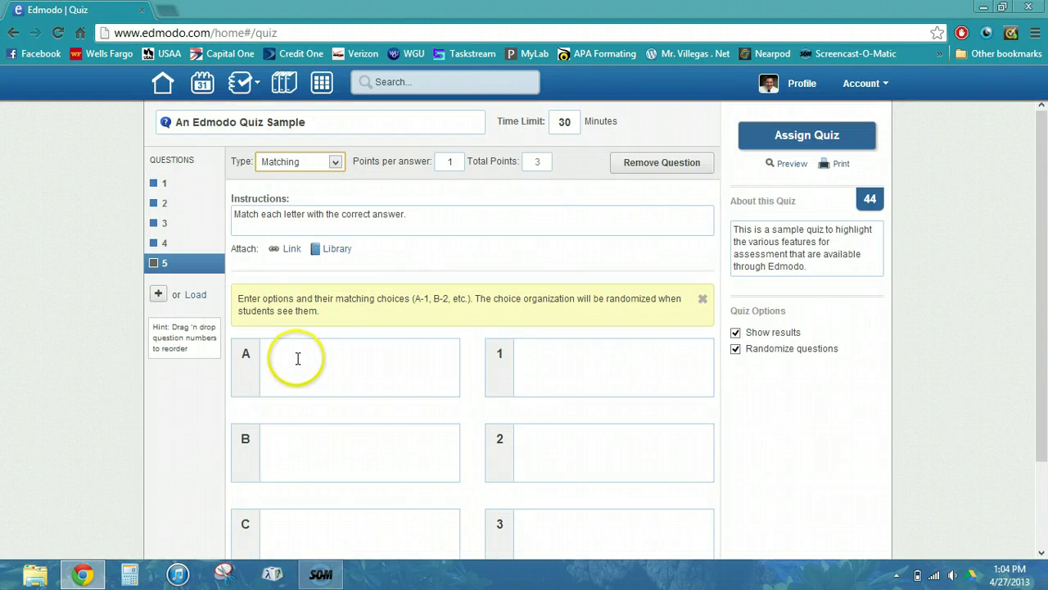
left_click(295, 358)
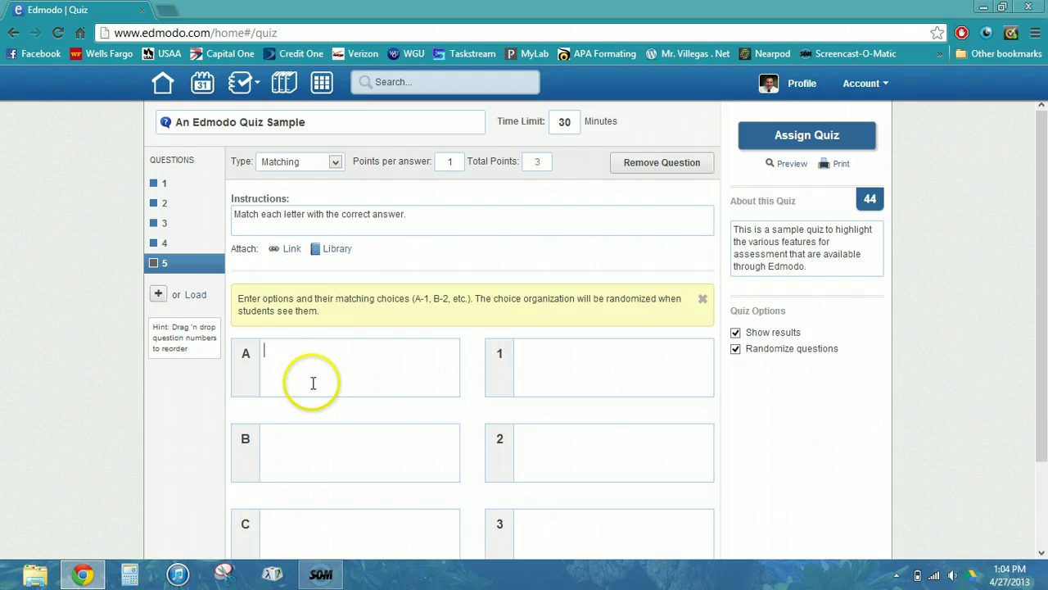
type("Noun")
key("Tab")
type("Person place or thin")
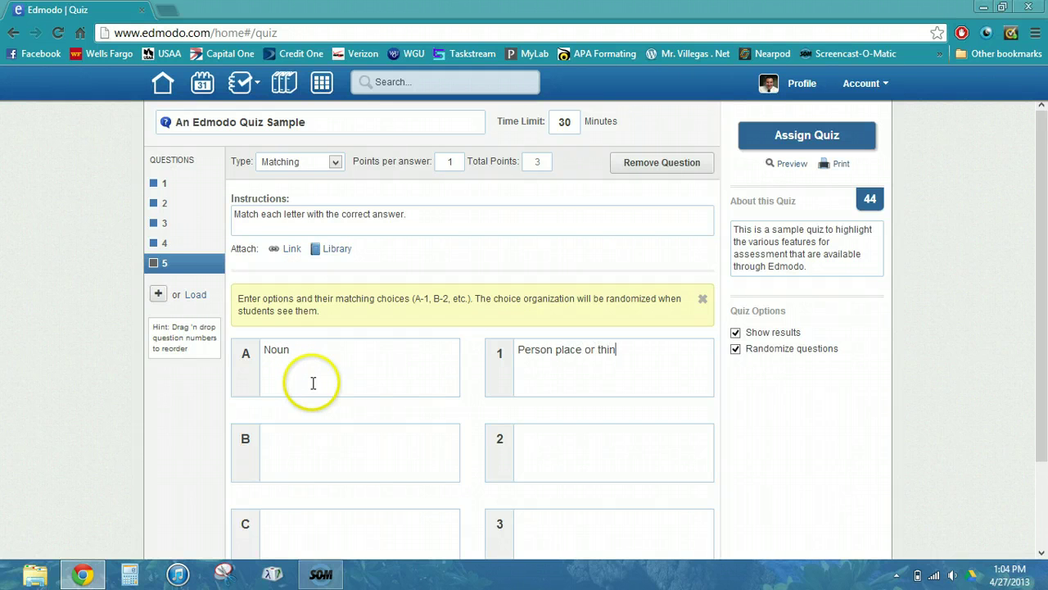
type("g")
key("Tab")
type("Verb")
key("Tab")
type("D")
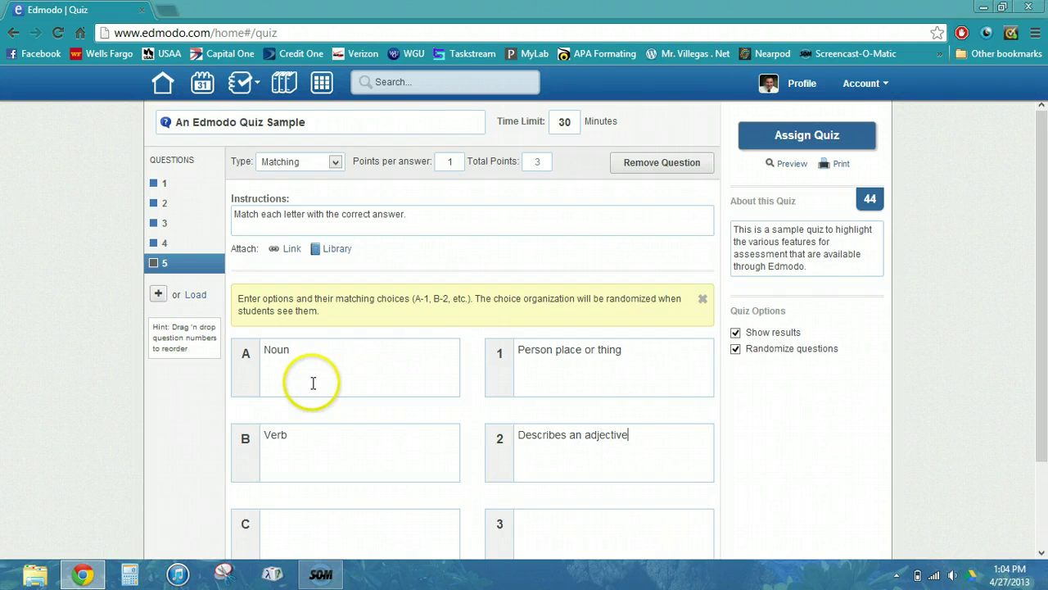
Fill in the third matching pair: "Sum" with "What we call the answer when we add integers together."
left_click(313, 382)
type("Sum")
key("Tab")
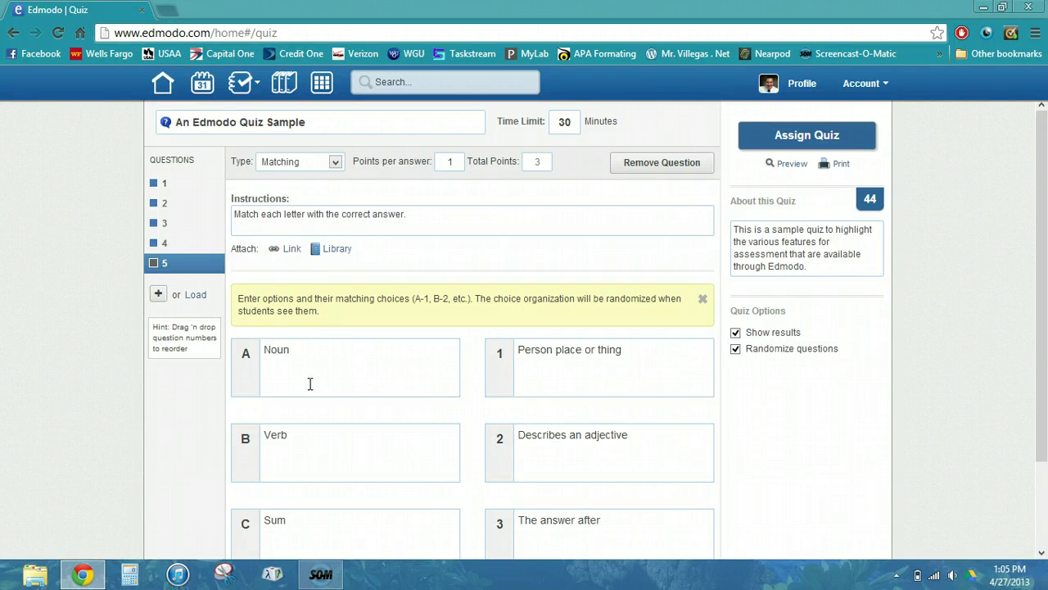
key("BackSpace")
key("BackSpace")
key("BackSpace")
key("BackSpace")
key("BackSpace")
key("BackSpace")
key("BackSpace")
key("BackSpace")
key("BackSpace")
key("BackSpace")
key("BackSpace")
type("t")
left_click(316, 373)
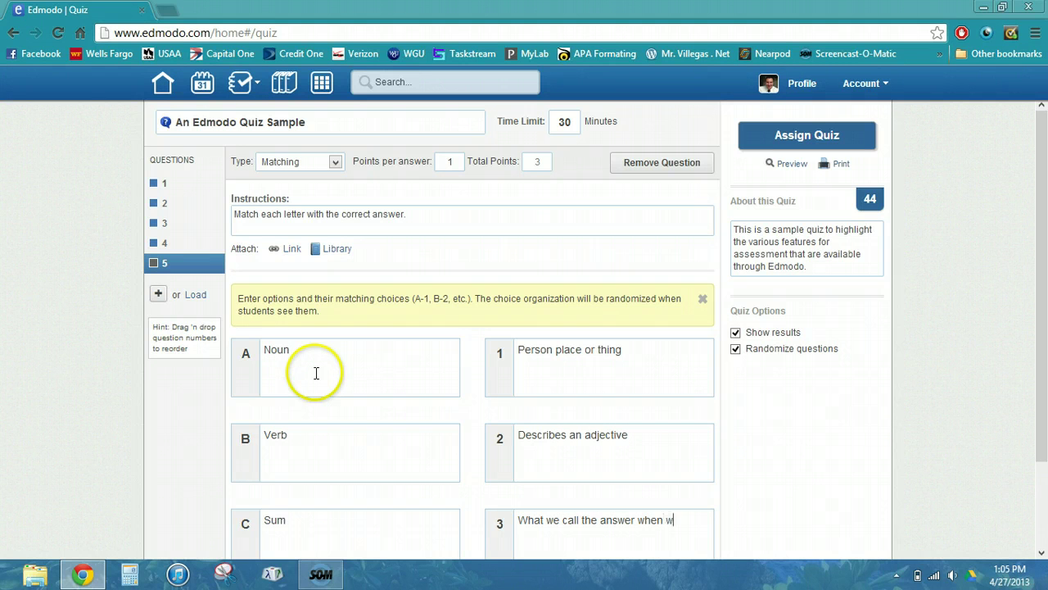
type("he answer when we add integers together.")
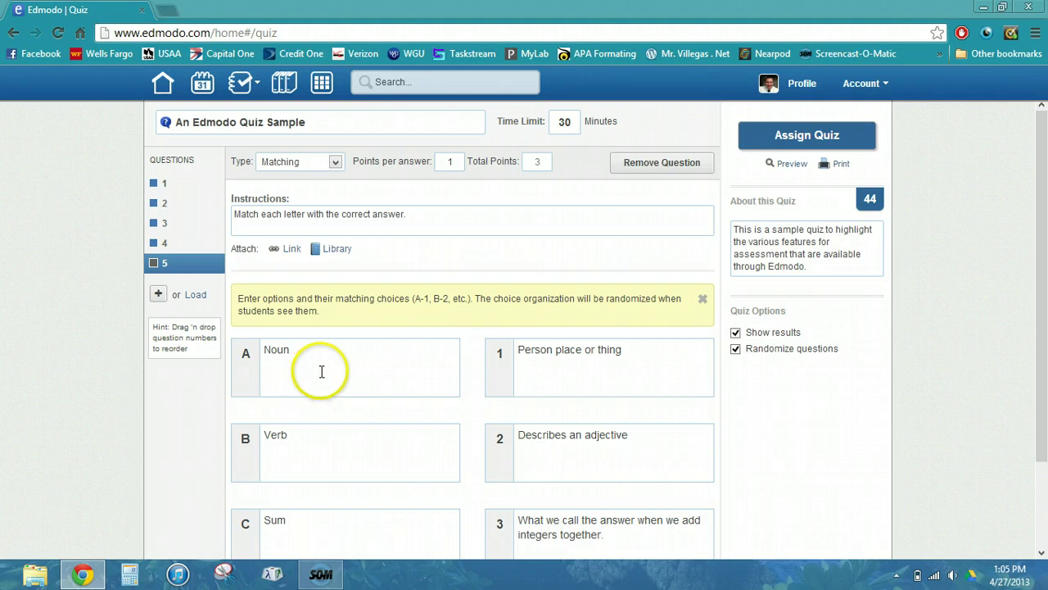
scroll(325, 371, "down", 3)
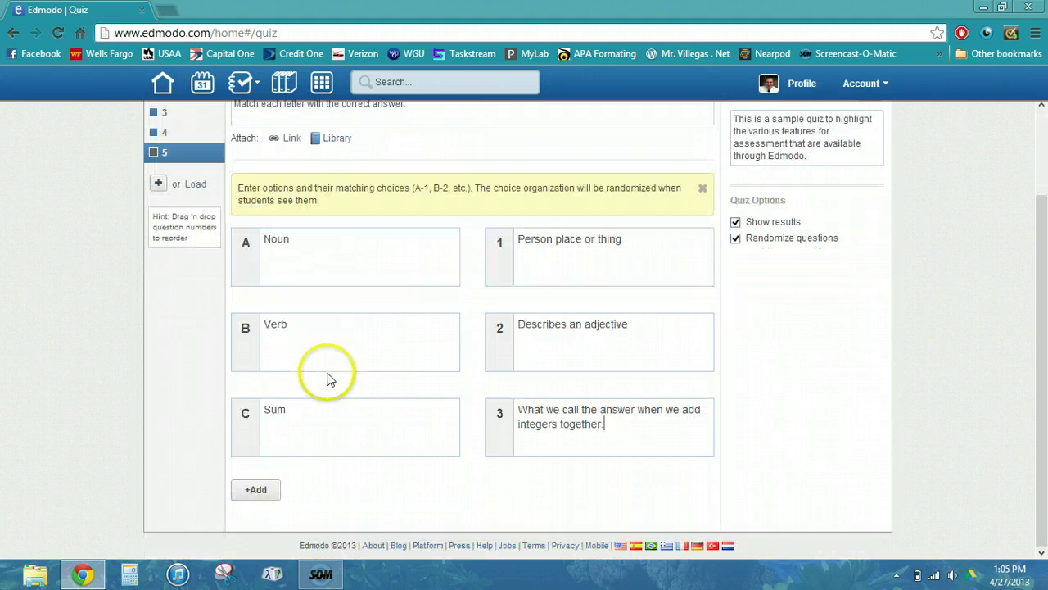
scroll(270, 371, "up", 3)
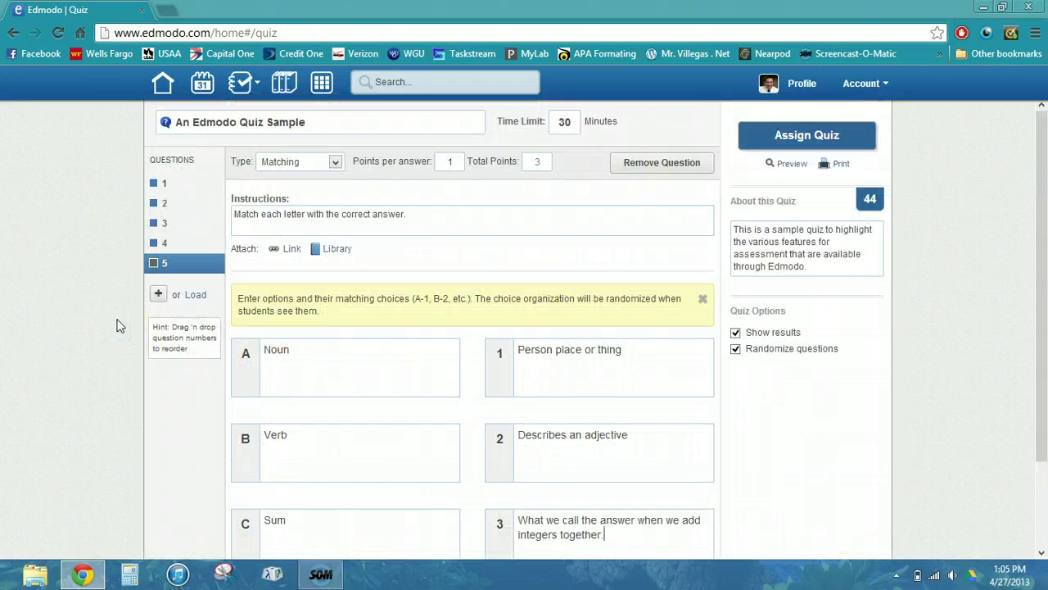
Start a preview run of the quiz and answer question 1 with George Washington
left_click(792, 171)
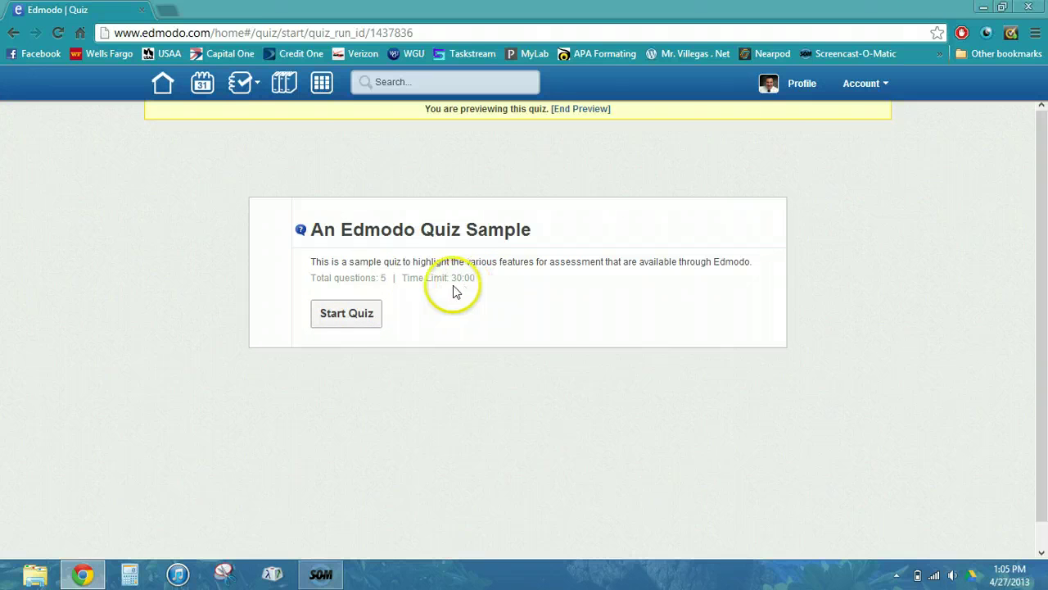
left_click(347, 329)
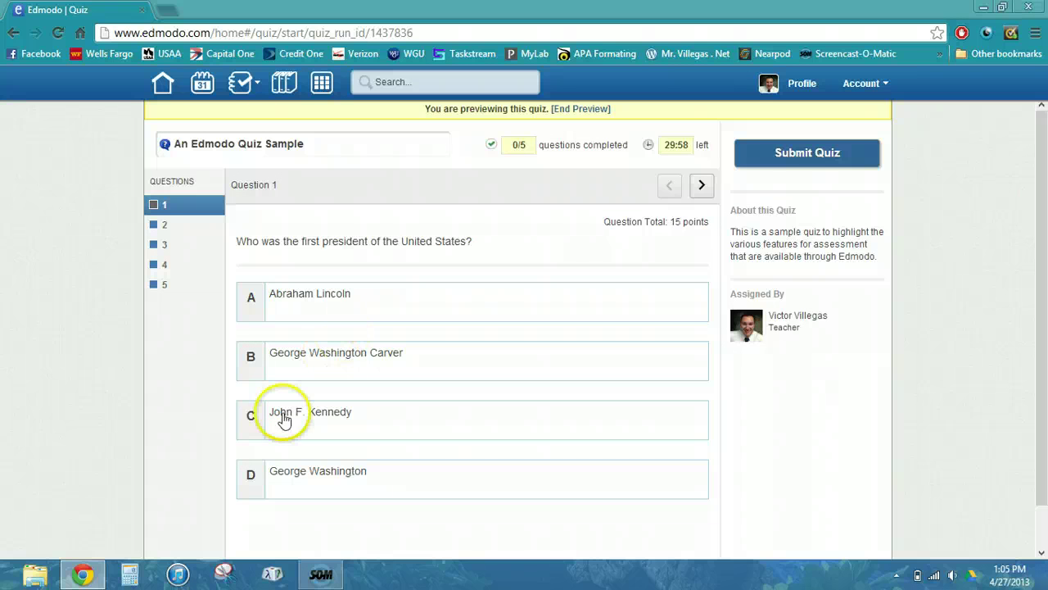
left_click(250, 488)
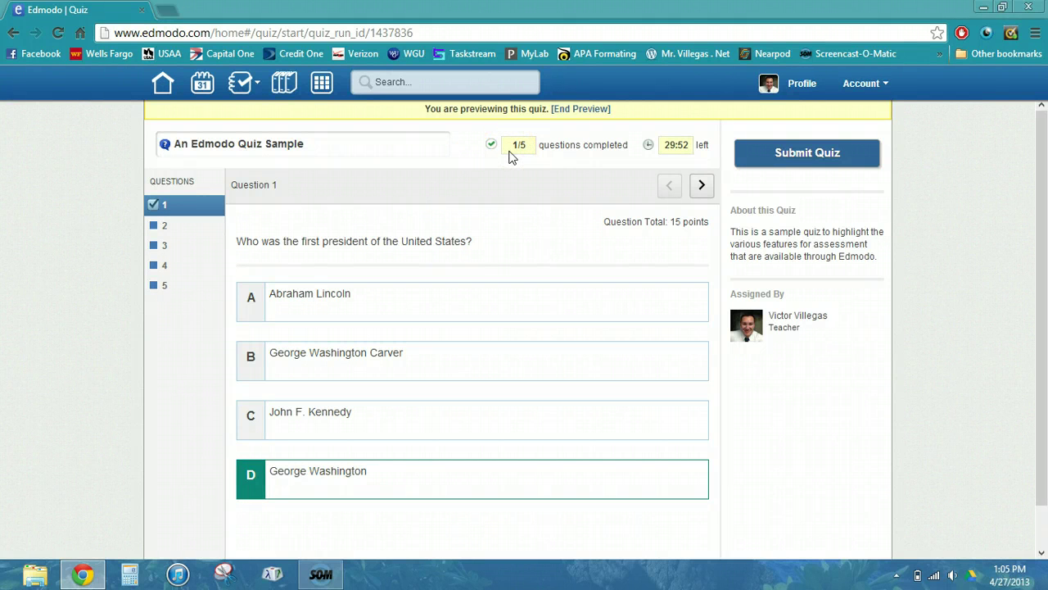
Skip question 2 and answer True to question 3 in the quiz preview
left_click(702, 186)
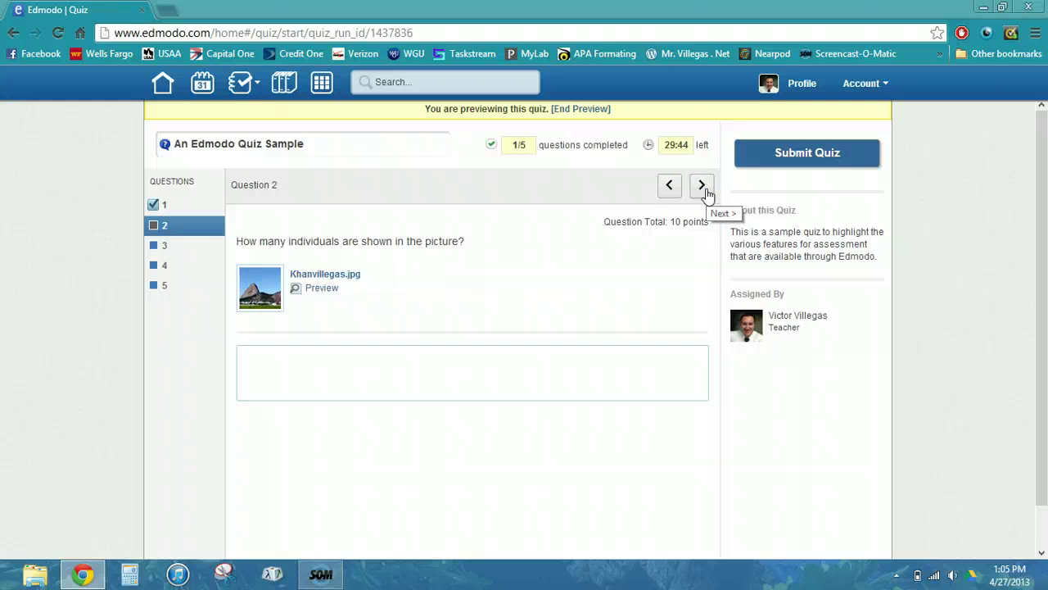
left_click(705, 189)
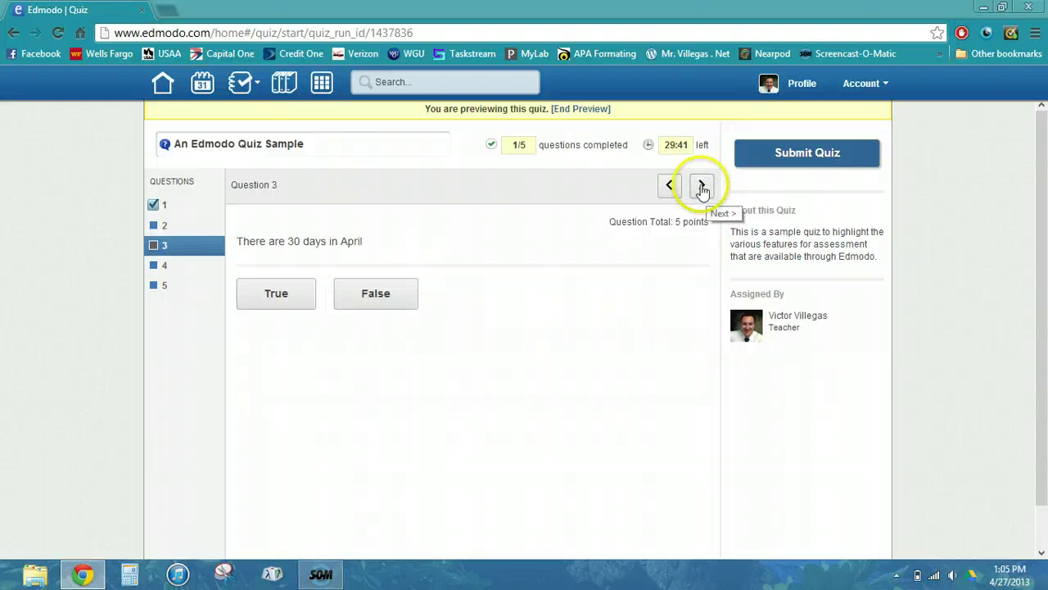
left_click(281, 293)
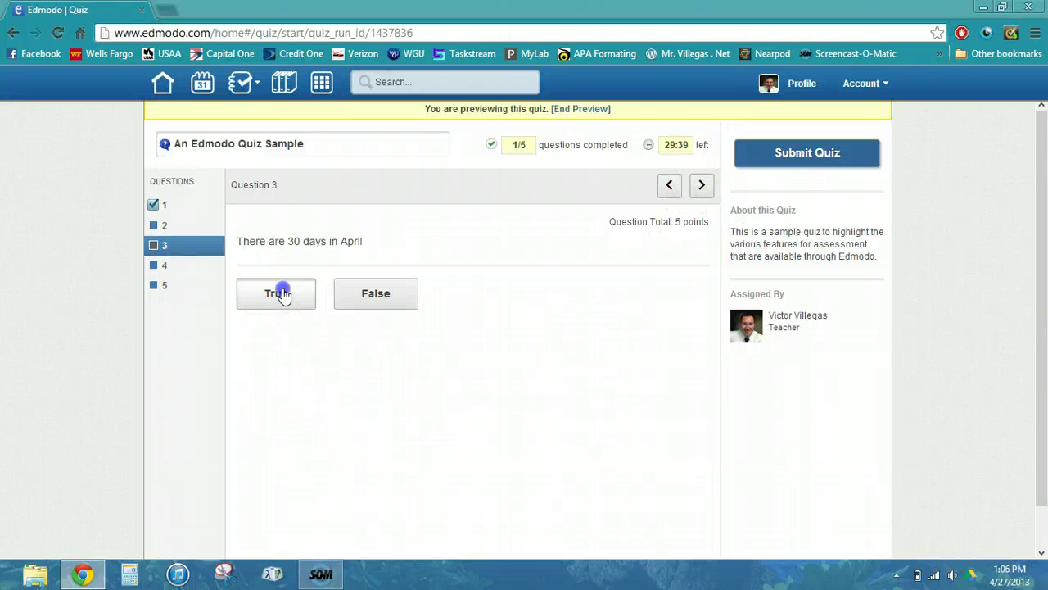
Fill in the question 4 blanks with "mississippi" for MS and "California" for CA in the quiz preview
left_click(702, 188)
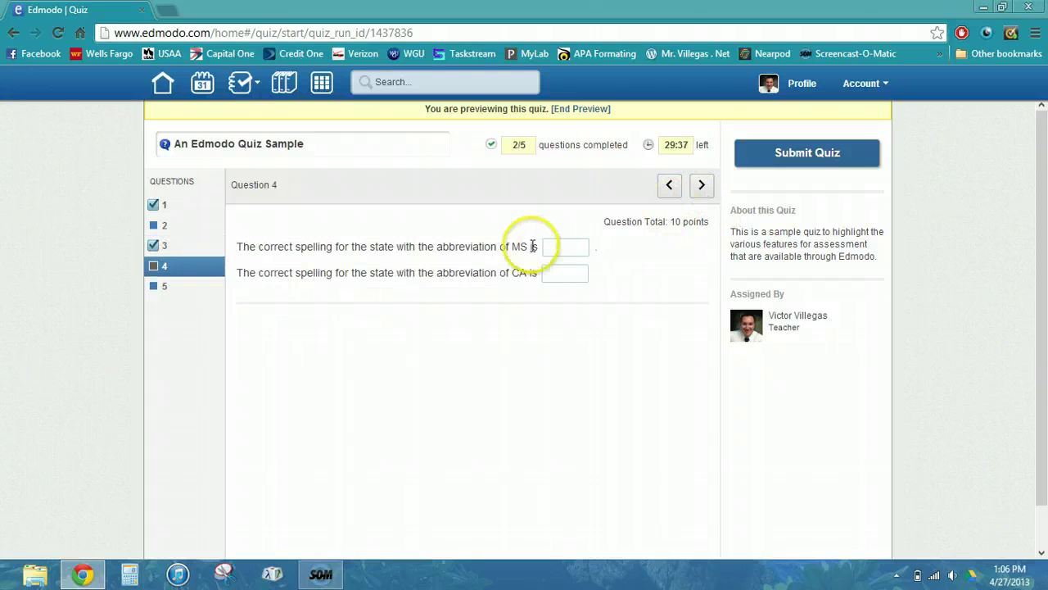
left_click(563, 246)
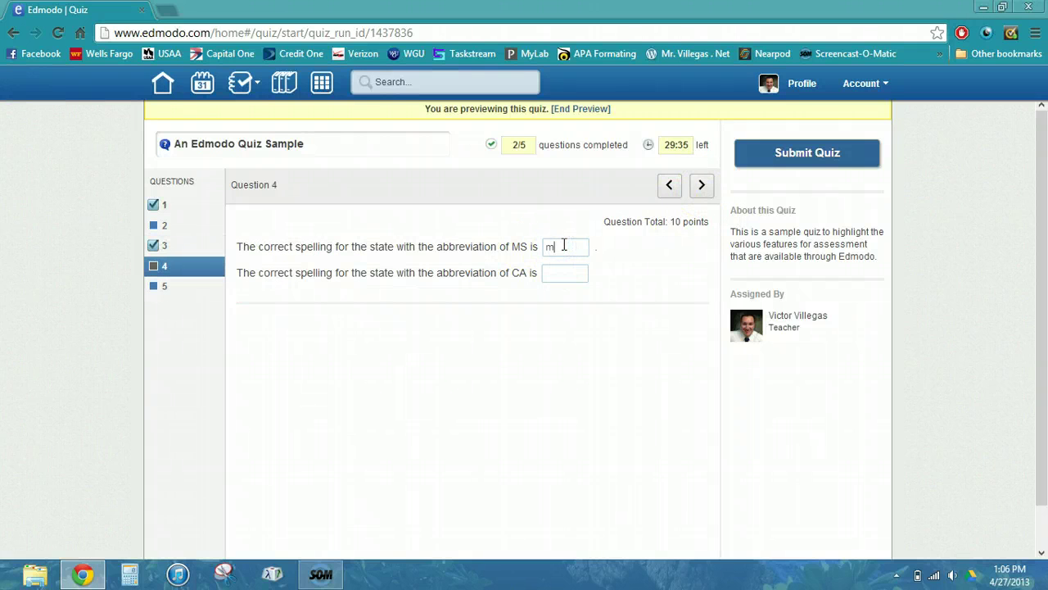
type("mississippi")
key("Tab")
type("califor")
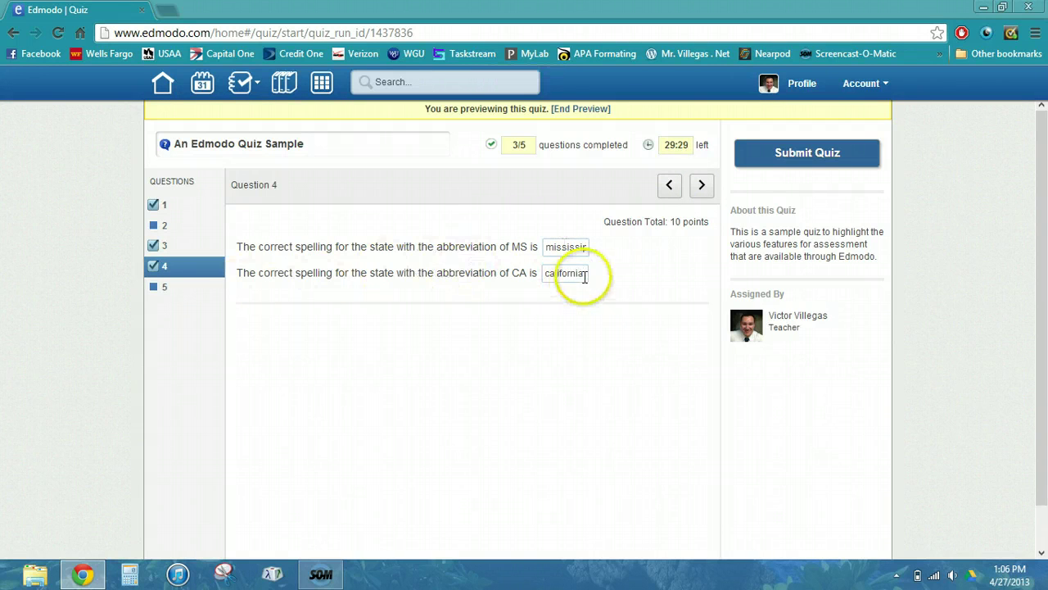
left_click_drag(585, 276, 486, 276)
type("Cal")
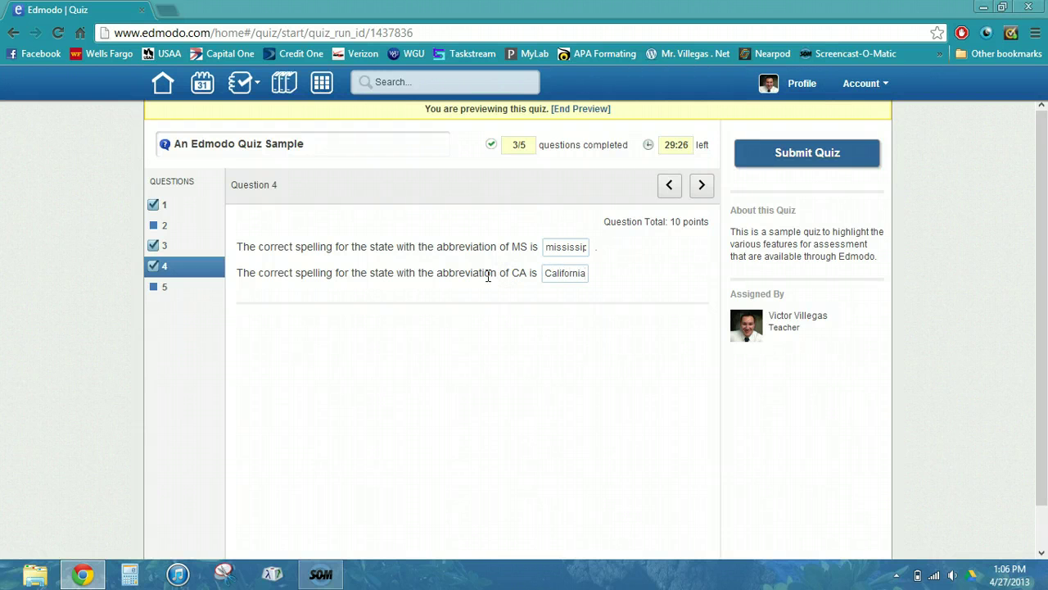
In question 5, match Sum with the answer about adding integers and Verb with "Describes an adjective"
left_click(700, 186)
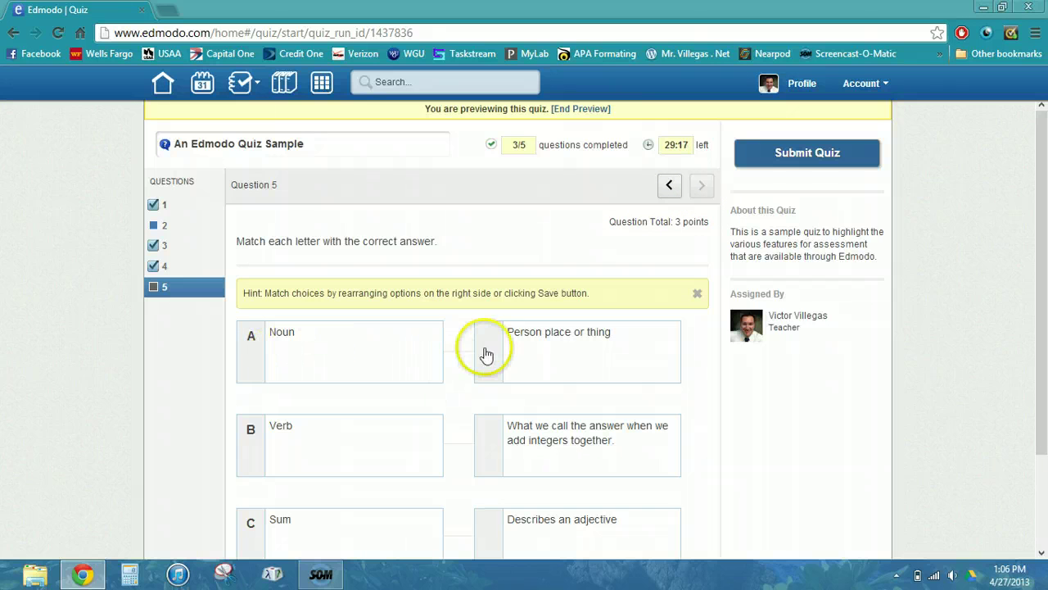
scroll(492, 354, "down", 1)
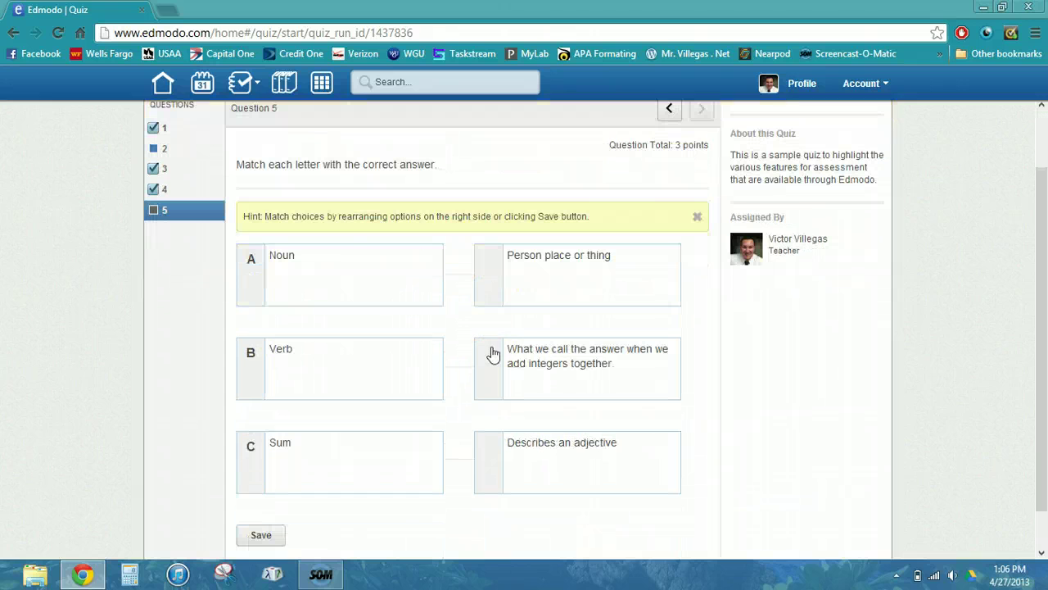
left_click_drag(492, 361, 490, 449)
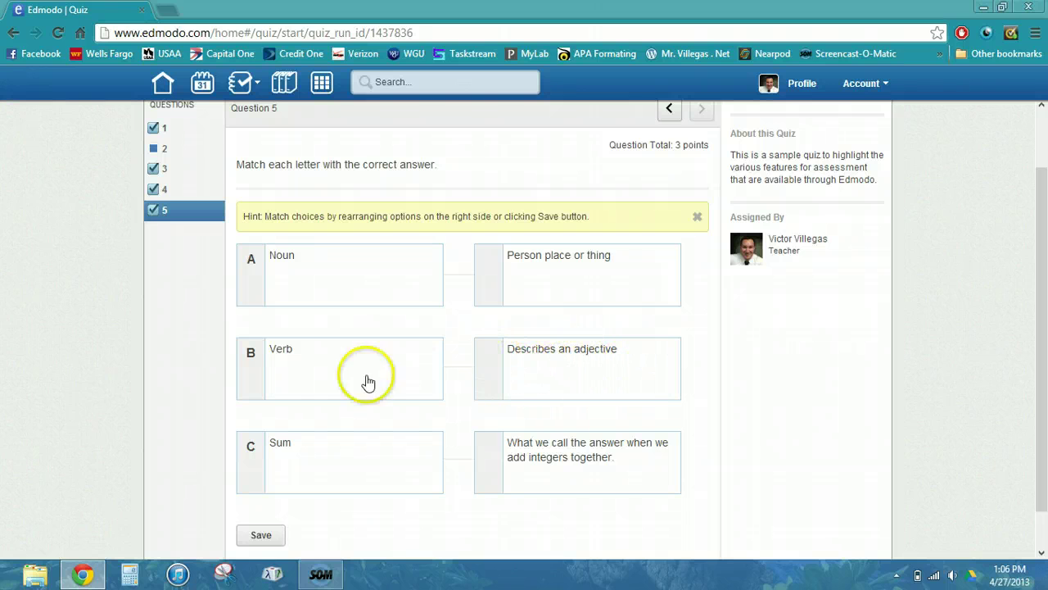
scroll(366, 402, "up", 2)
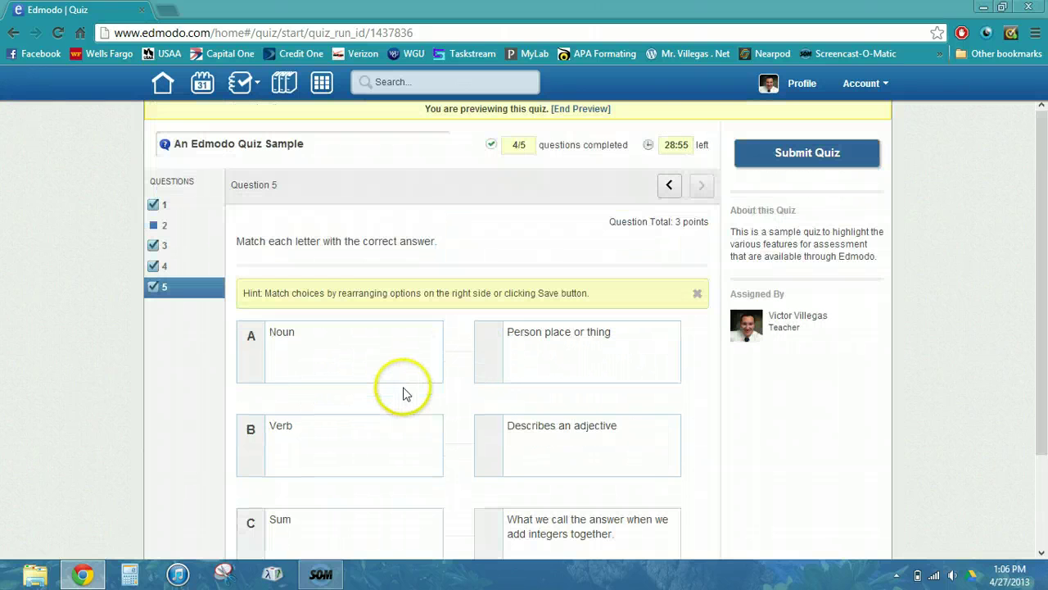
Return to question 2, view the attached picture and enter 21 as the answer
left_click(168, 226)
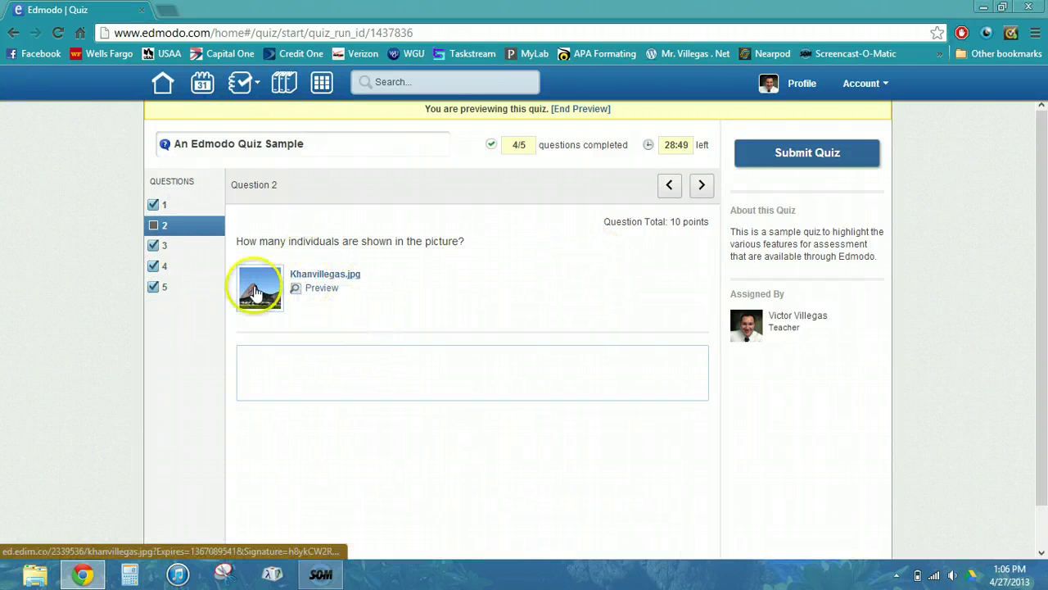
left_click(326, 297)
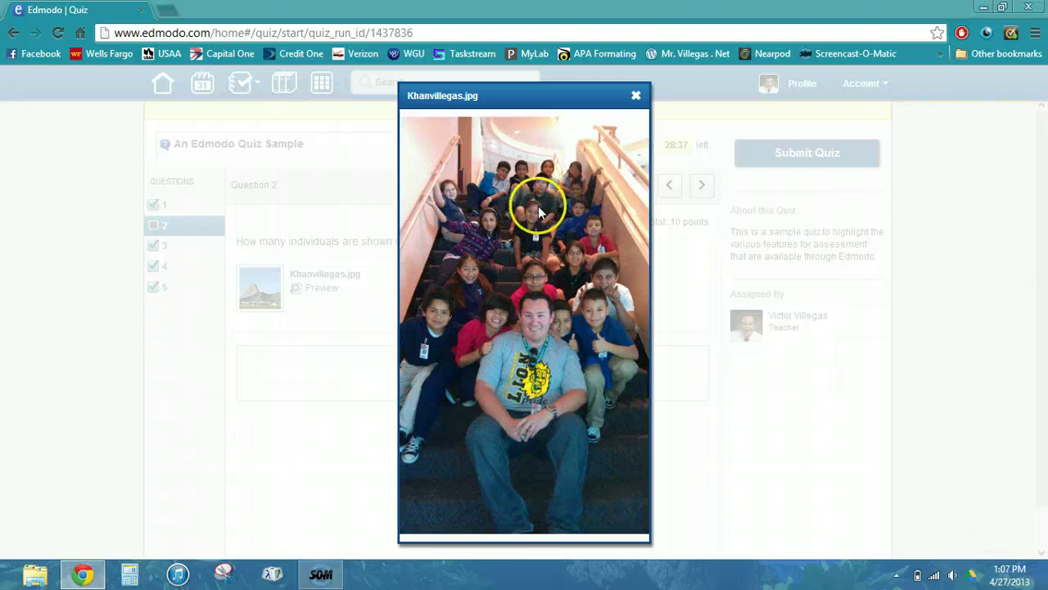
left_click(635, 95)
left_click(339, 363)
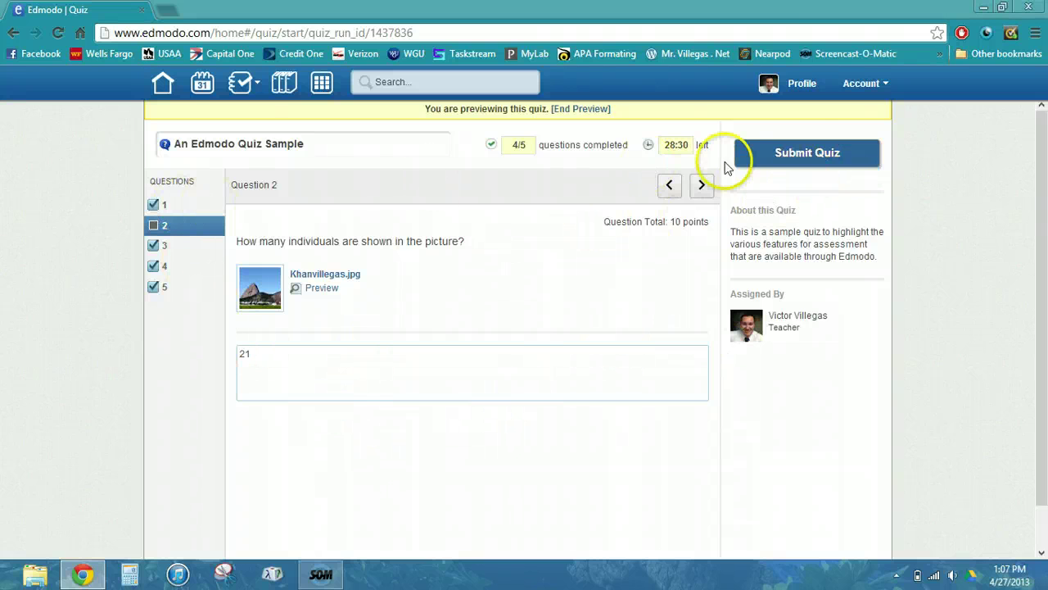
Submit the previewed quiz, confirm ending it, rate it with the first reaction face and open the results
left_click(807, 154)
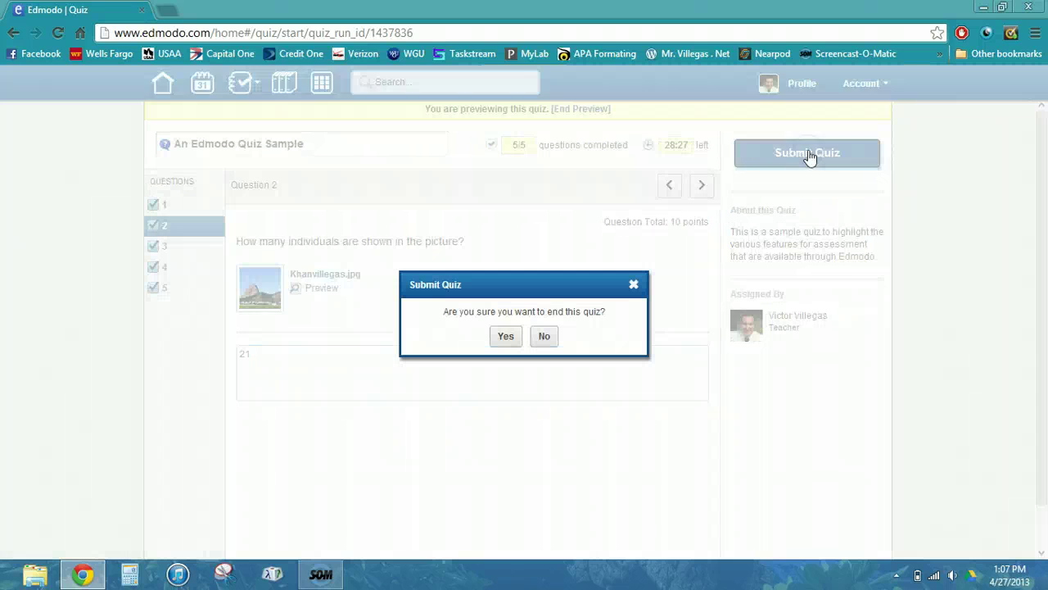
left_click(507, 336)
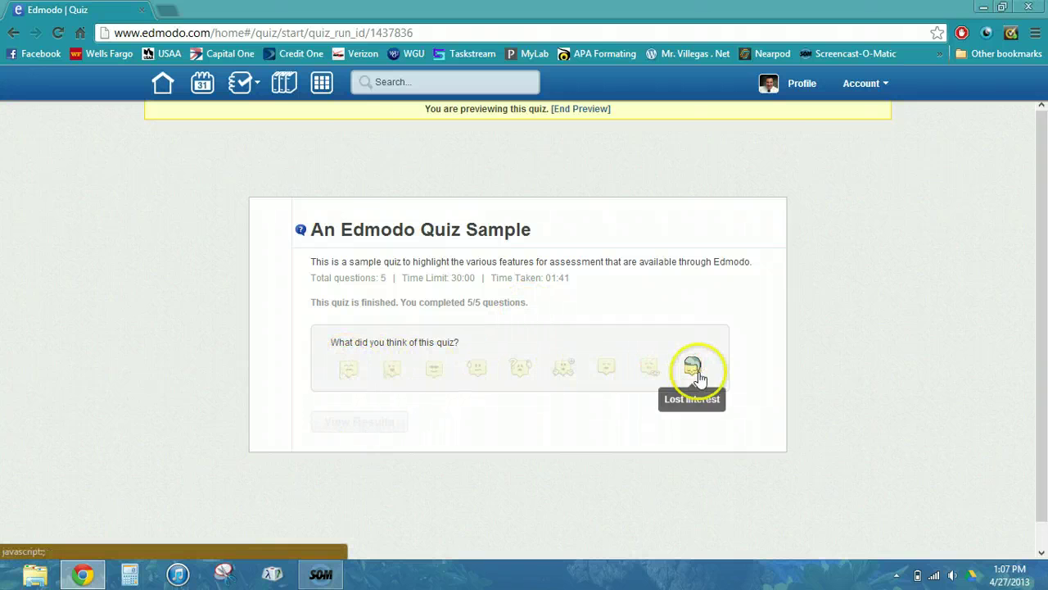
left_click(349, 370)
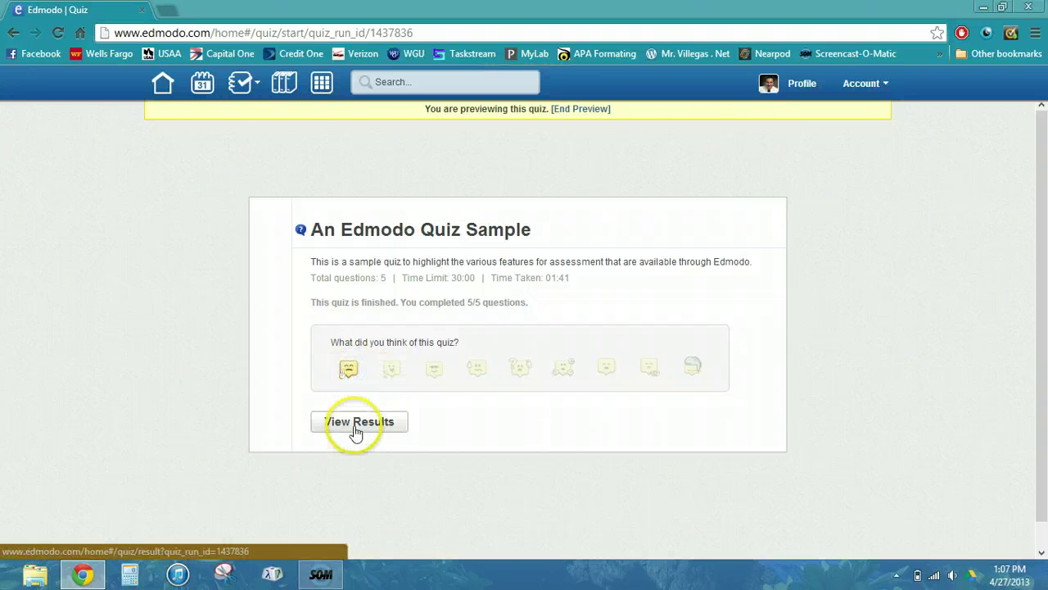
left_click(354, 426)
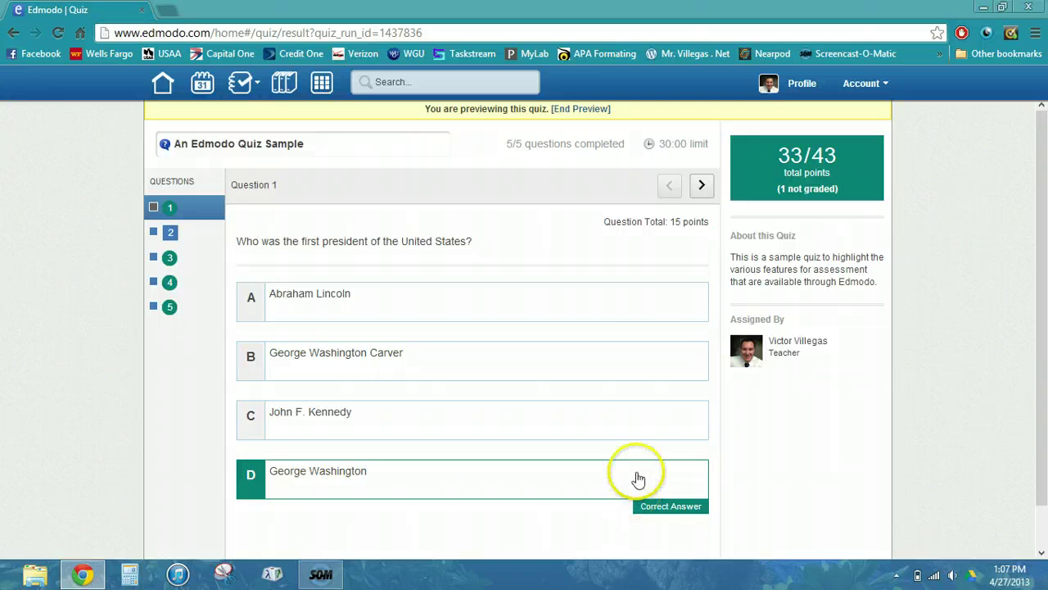
Review the graded answers for questions 1 through 5 in the quiz results, and end the preview
left_click(705, 185)
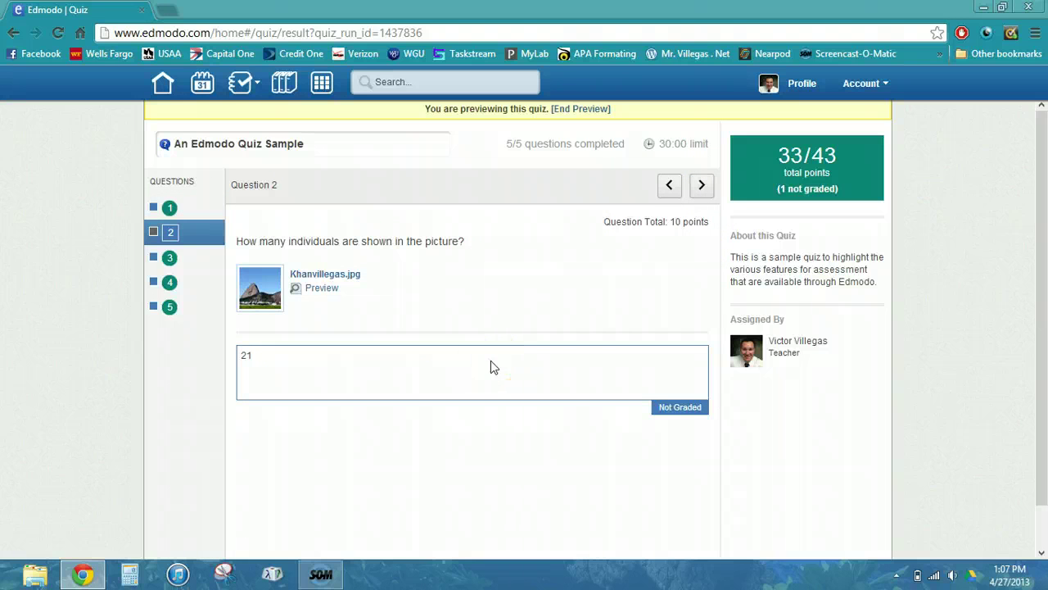
left_click(703, 187)
left_click(704, 186)
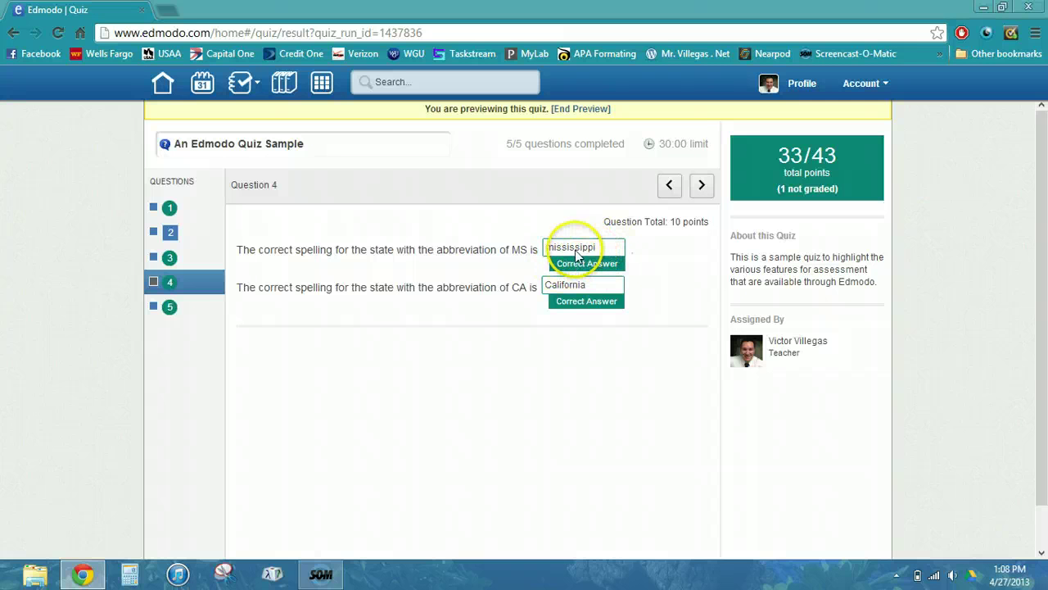
left_click(701, 186)
scroll(509, 365, "down", 1)
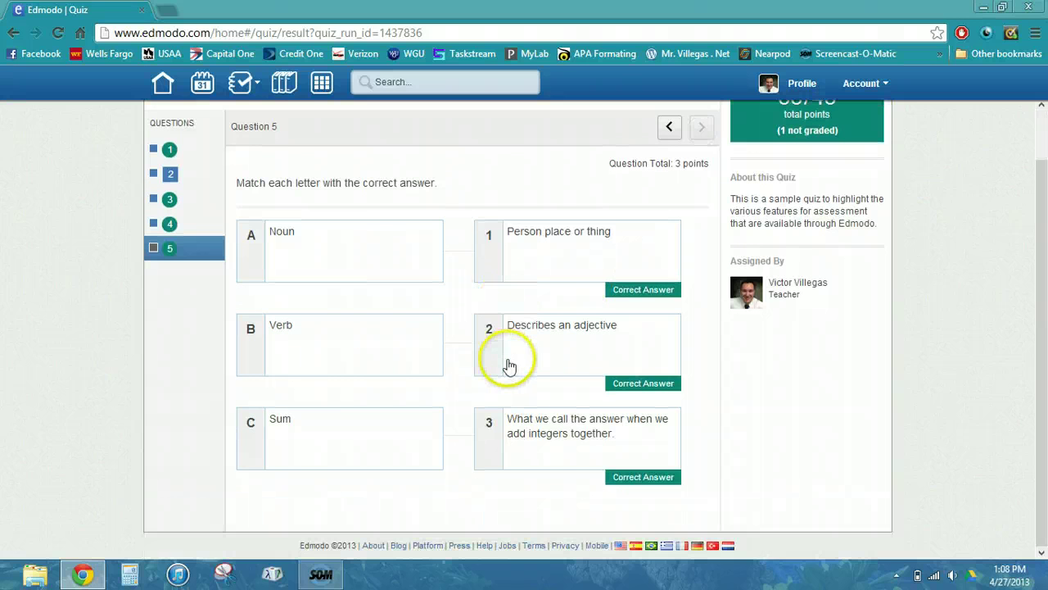
scroll(508, 364, "up", 1)
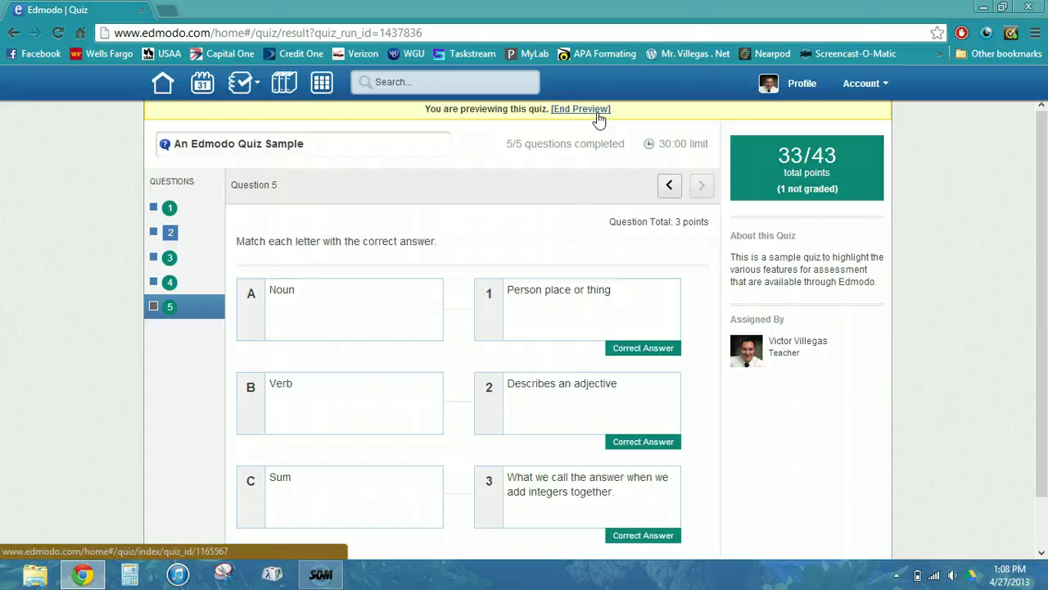
left_click(599, 119)
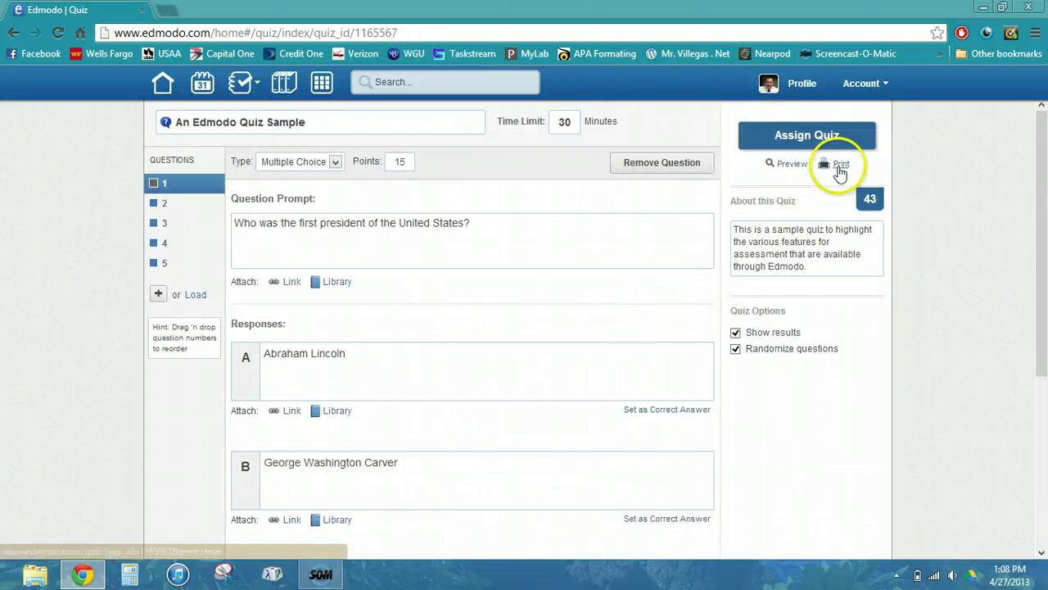
Open the printable version of the quiz, look through all five questions and close it
left_click(839, 168)
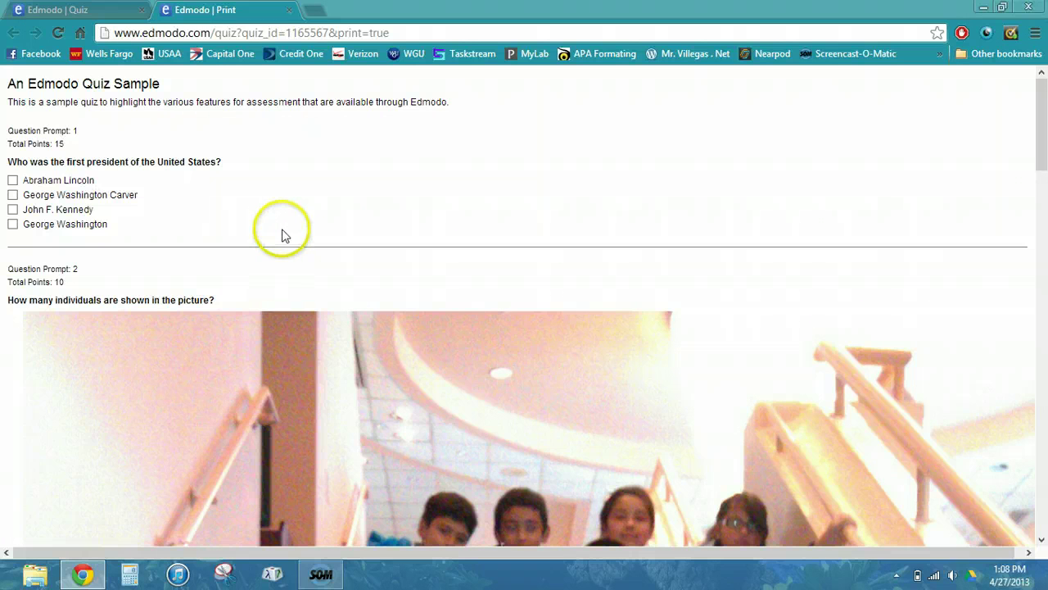
scroll(282, 235, "down", 2)
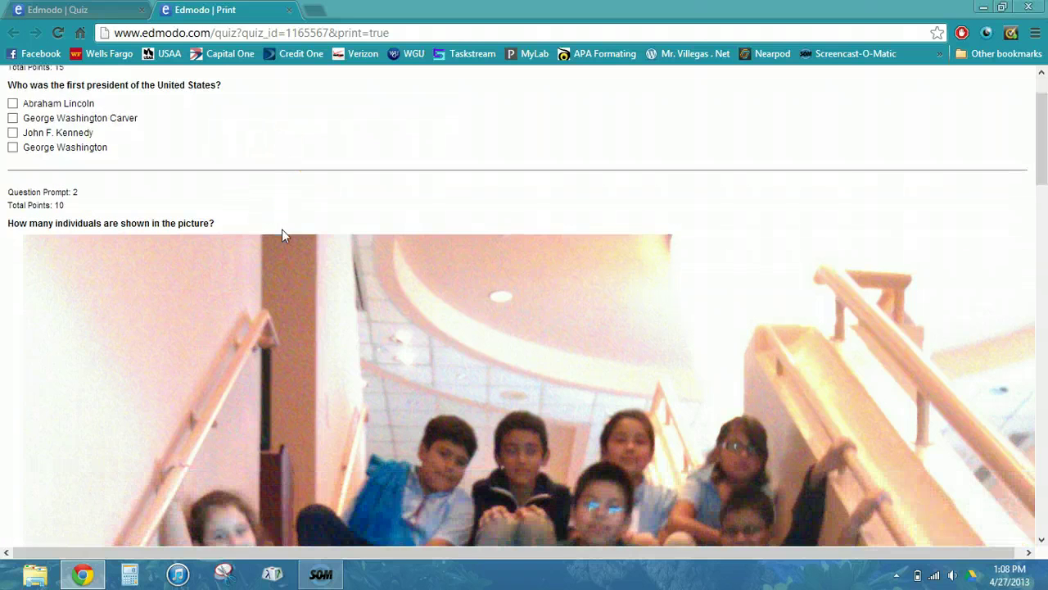
scroll(282, 236, "up", 2)
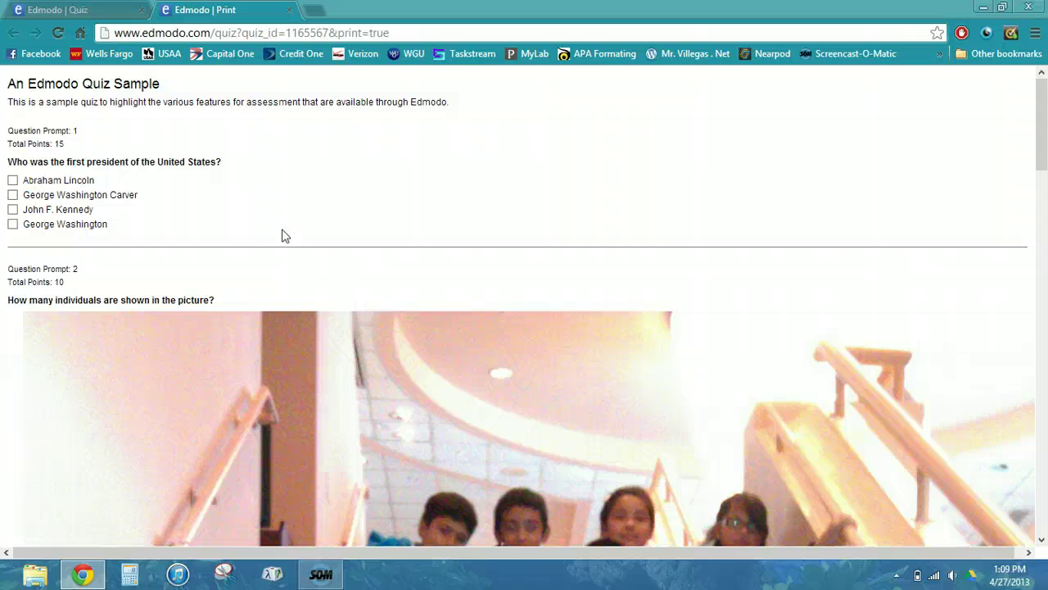
scroll(282, 236, "down", 18)
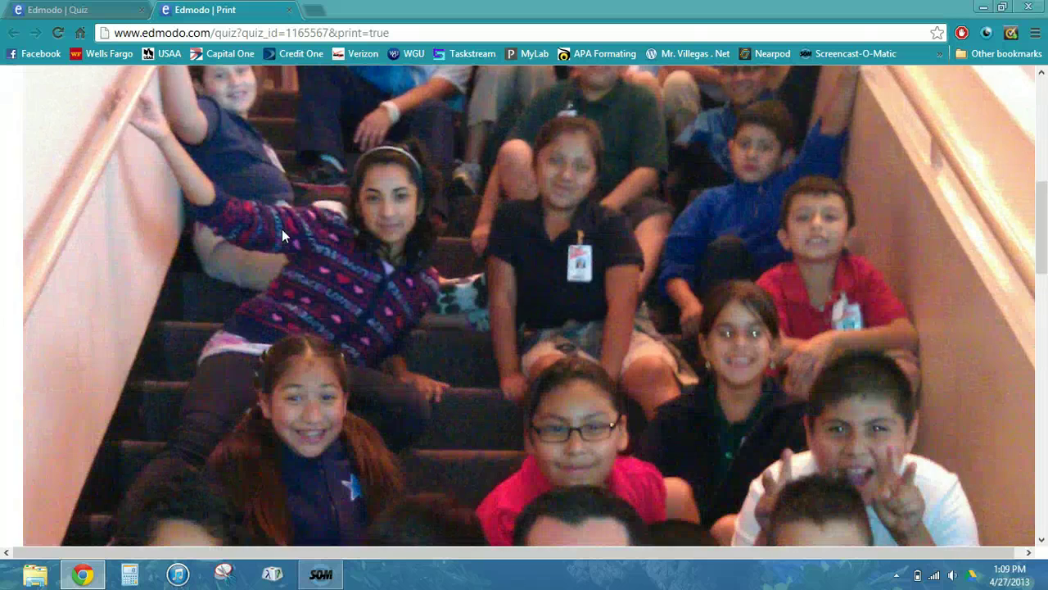
scroll(283, 236, "down", 3)
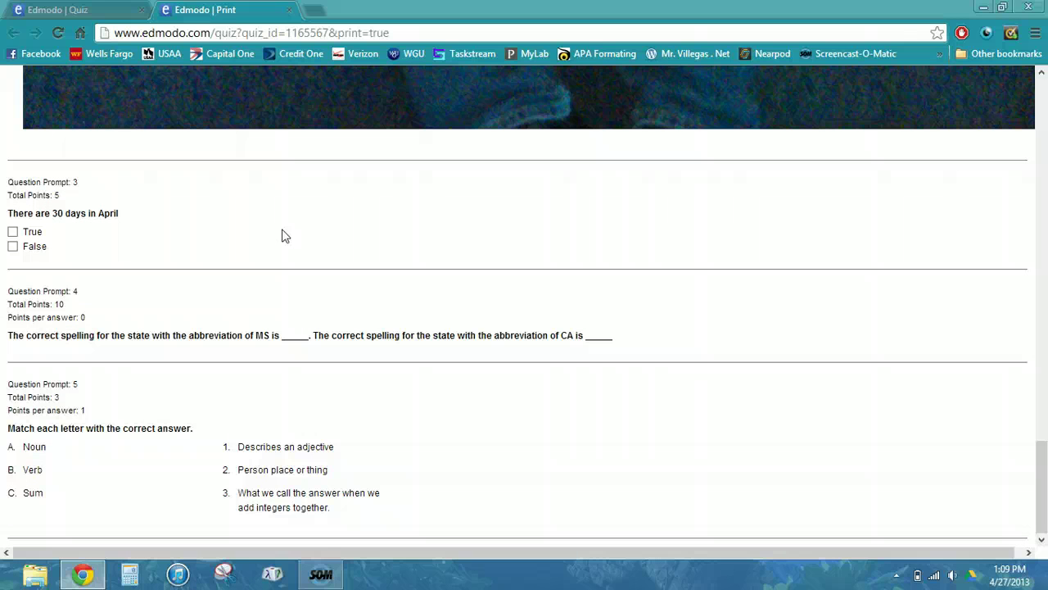
scroll(282, 236, "up", 20)
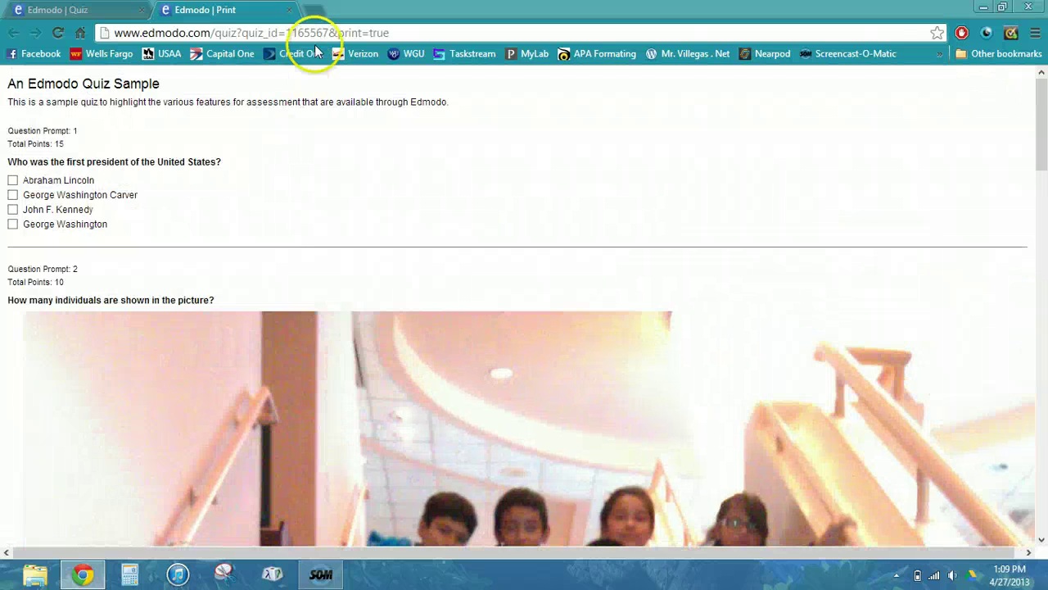
left_click(289, 10)
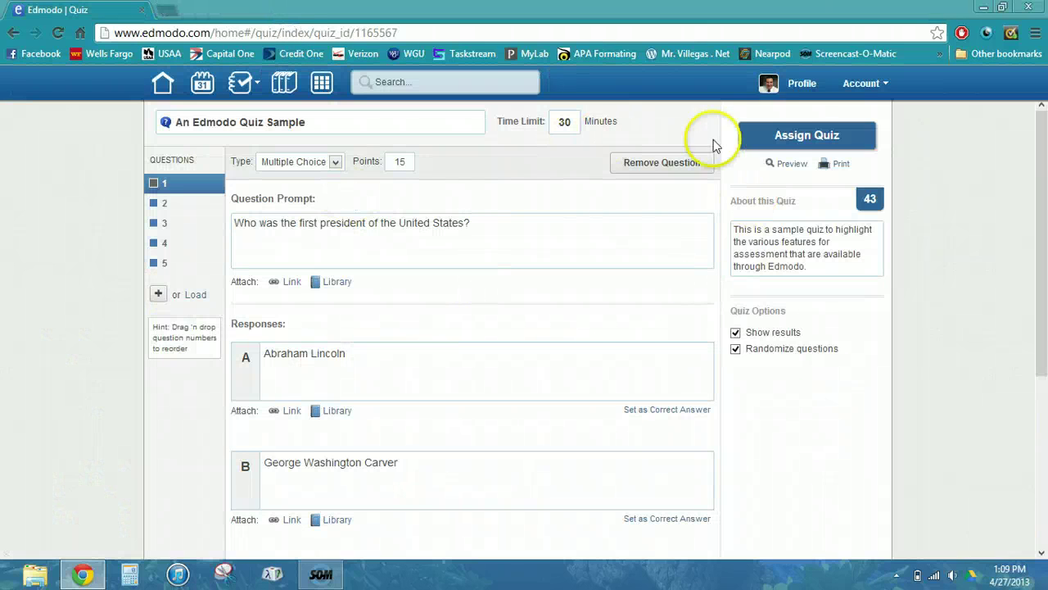
Assign the quiz with a due date of 04/27/2013 and add it to the gradebook
left_click(783, 136)
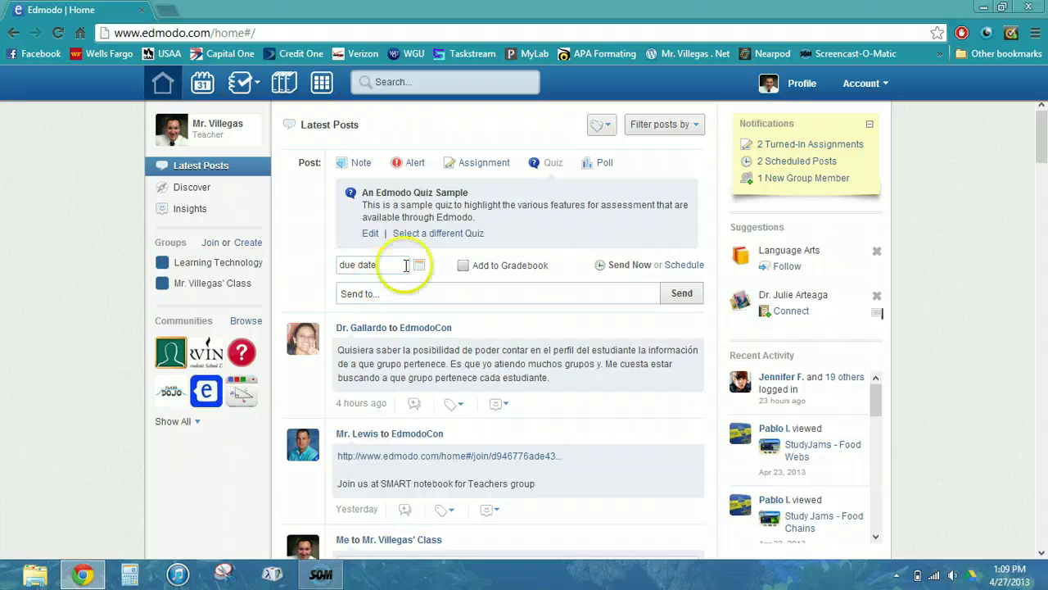
left_click(418, 265)
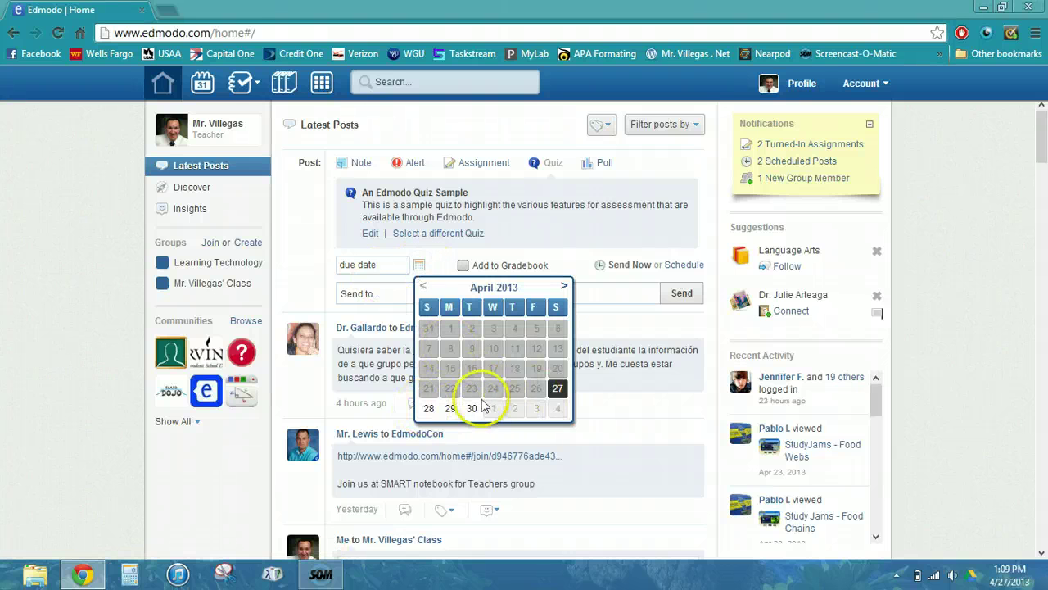
left_click(556, 389)
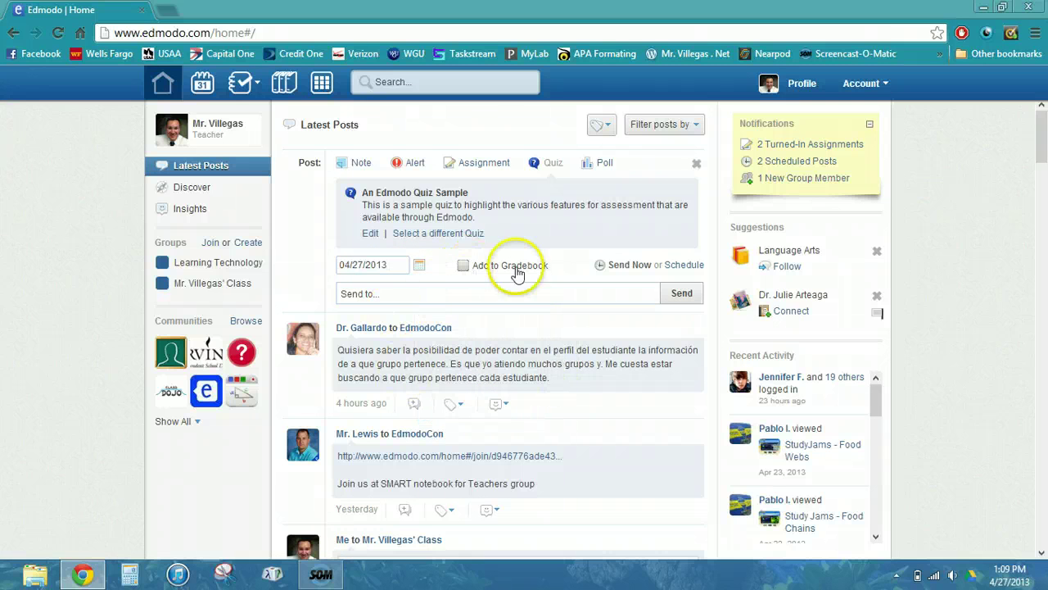
left_click(463, 266)
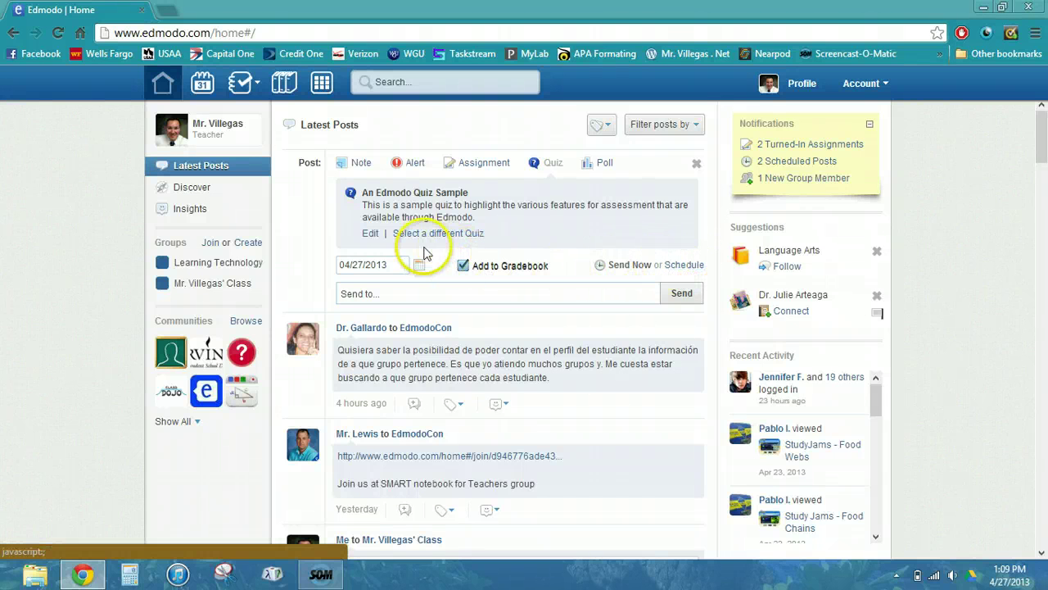
Schedule the quiz post for 04/27/2013 at 2:00 PM
left_click(678, 271)
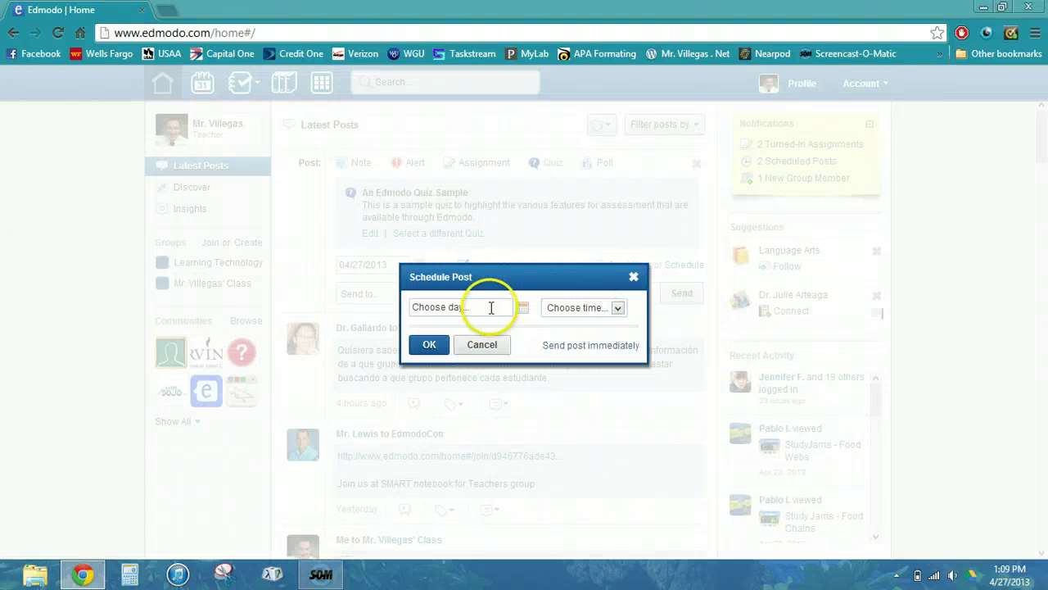
left_click(526, 318)
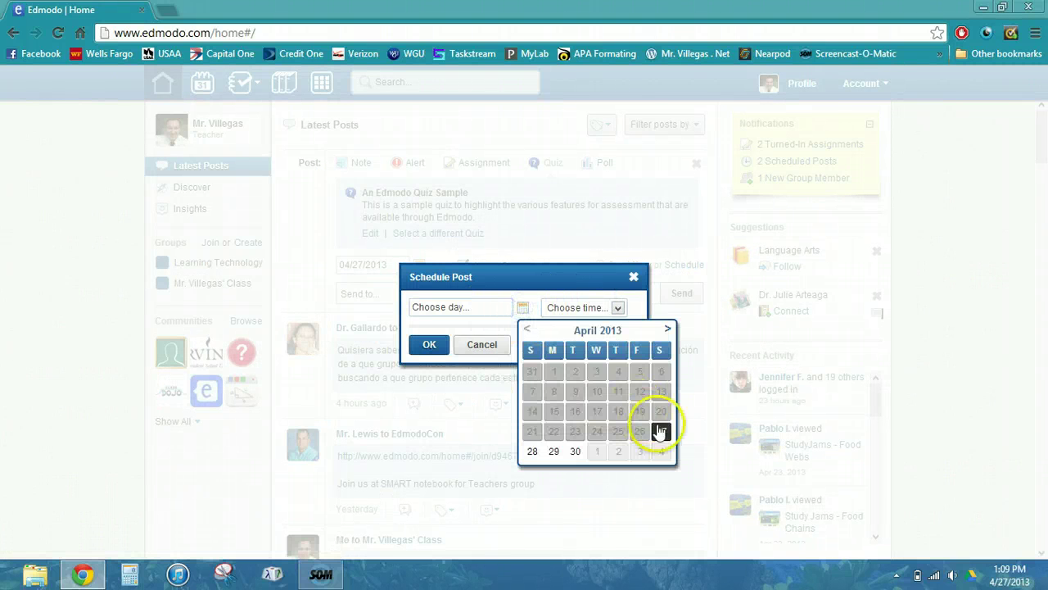
left_click(662, 426)
left_click(617, 308)
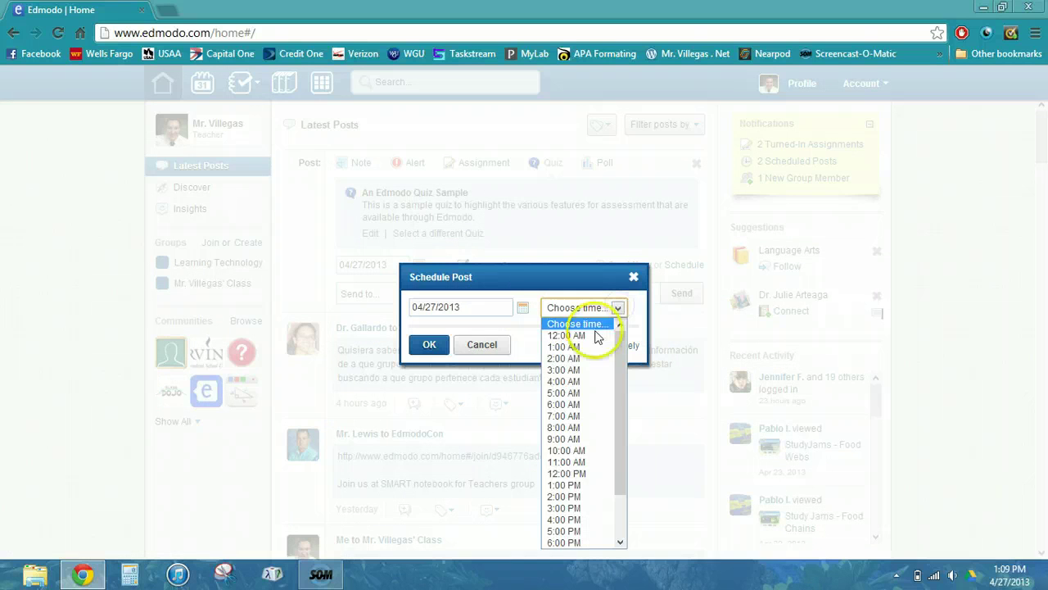
left_click_drag(618, 393, 618, 421)
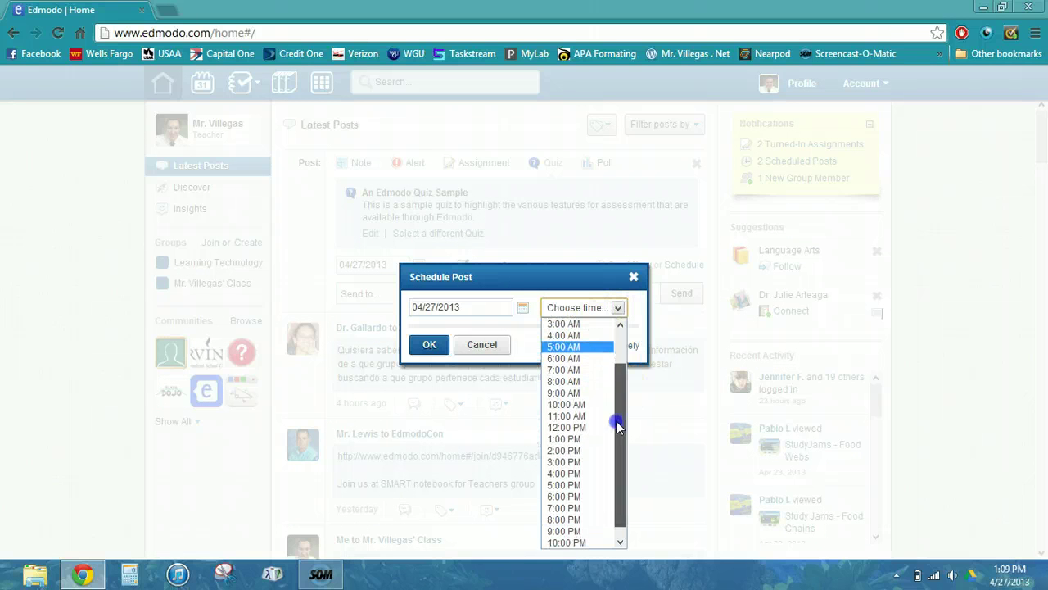
left_click(577, 450)
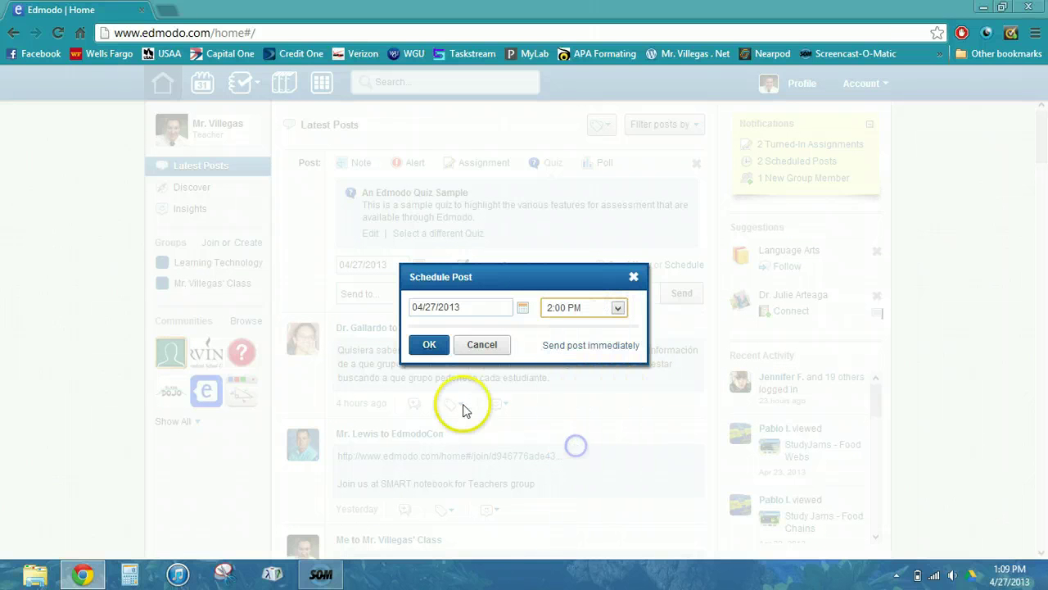
left_click(430, 347)
Address the quiz post to the Learning Technology group and send it
left_click(383, 294)
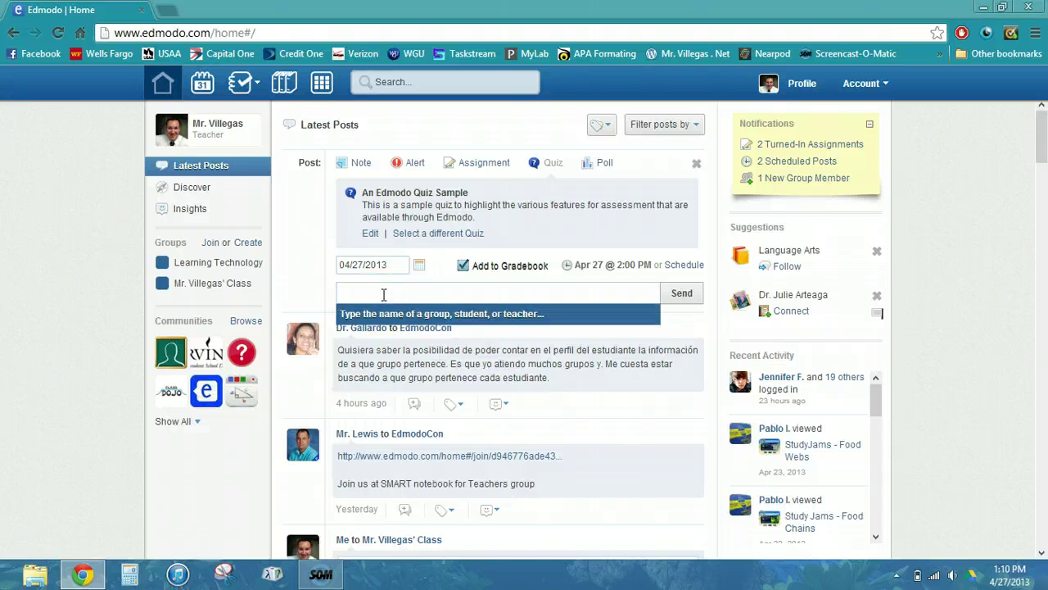
type("Learning")
key("Return")
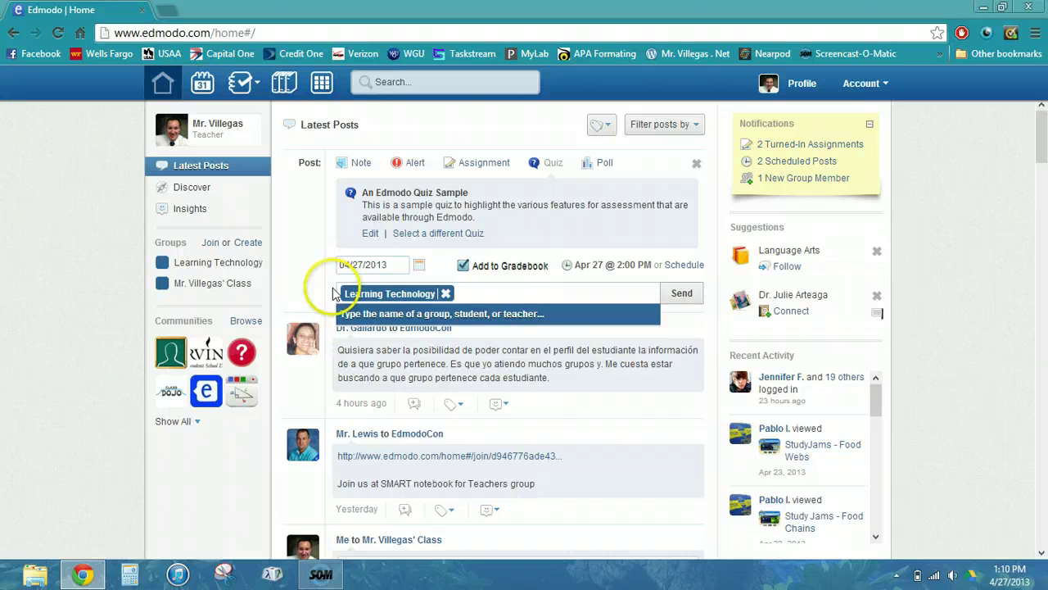
left_click(679, 294)
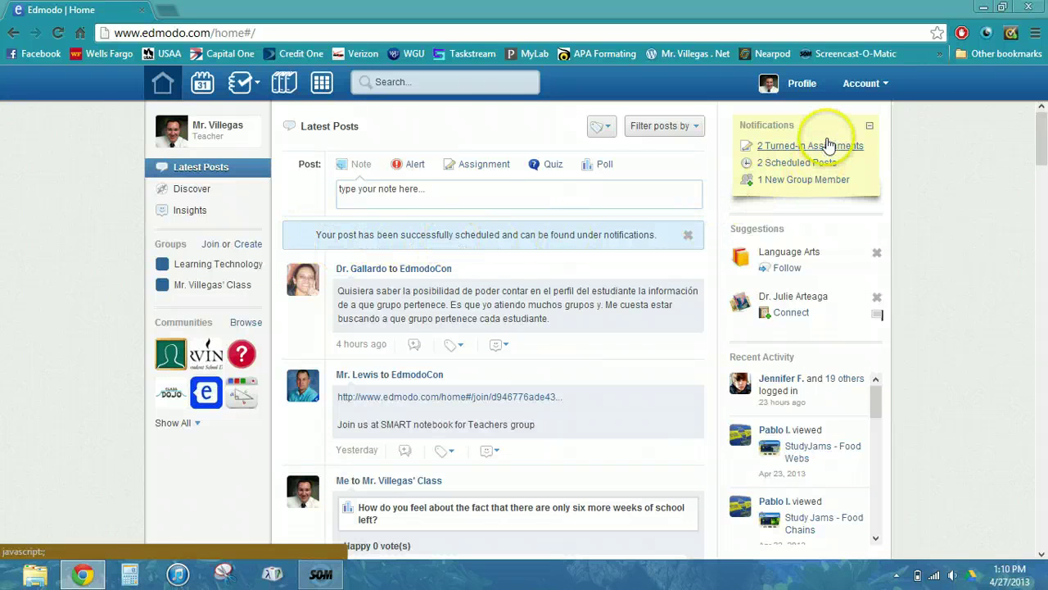
Check the scheduled posts for An Edmodo Quiz Sample, and return to the home page
left_click(788, 165)
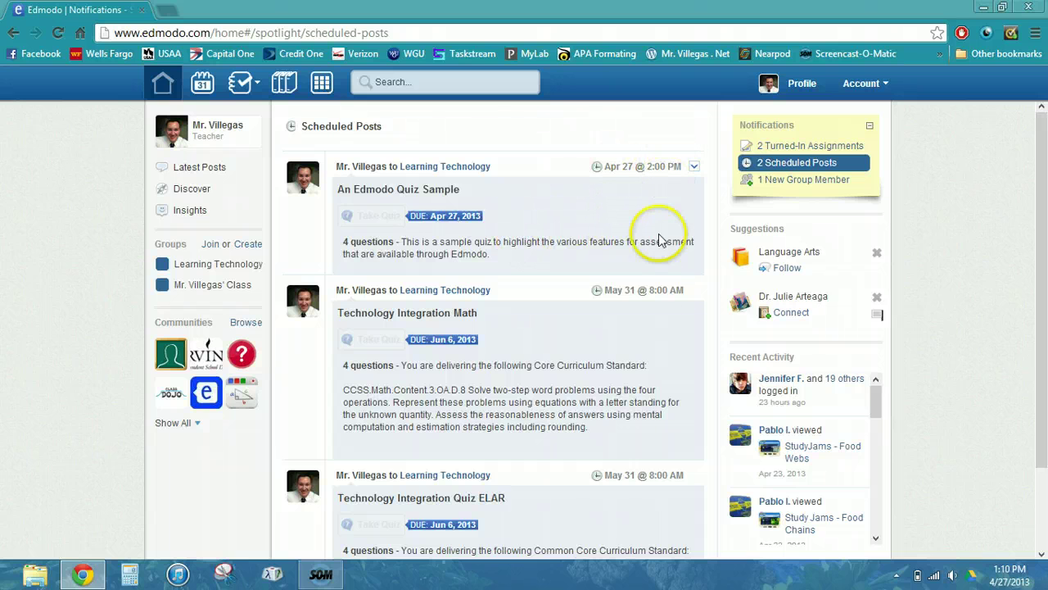
scroll(531, 303, "down", 1)
scroll(529, 304, "up", 1)
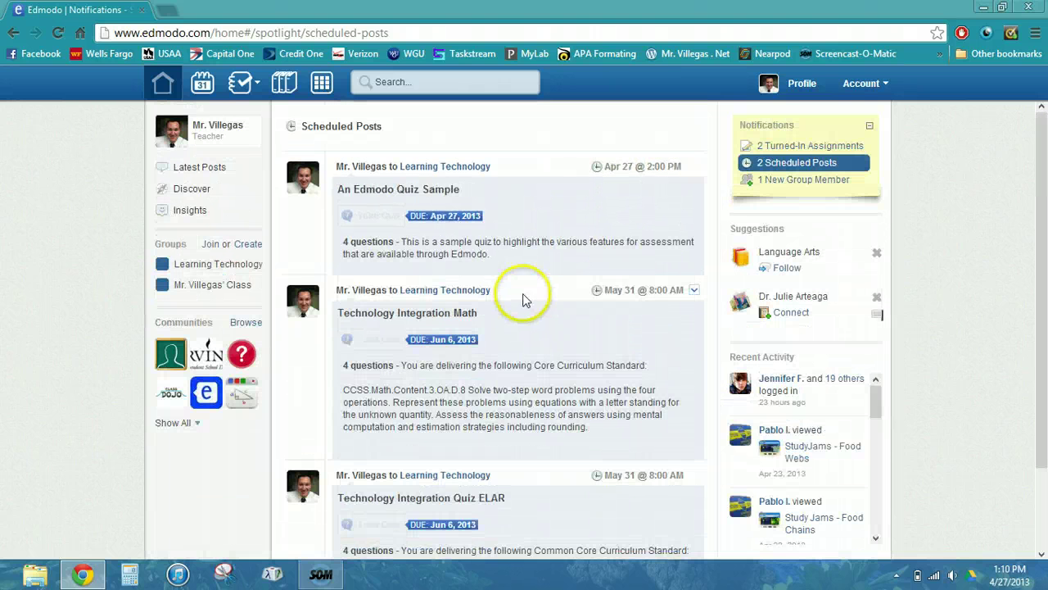
left_click(158, 85)
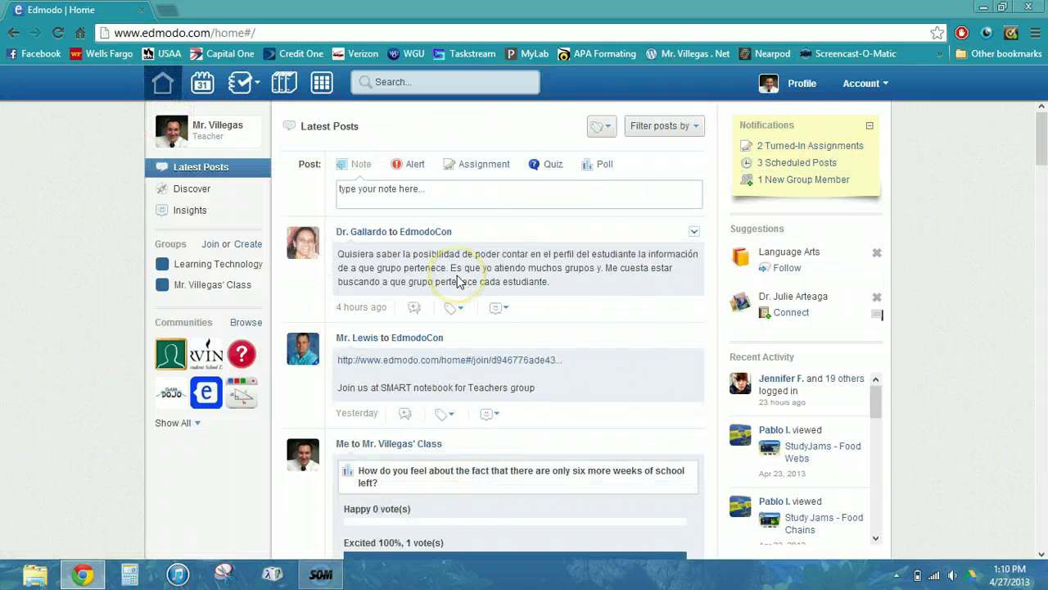